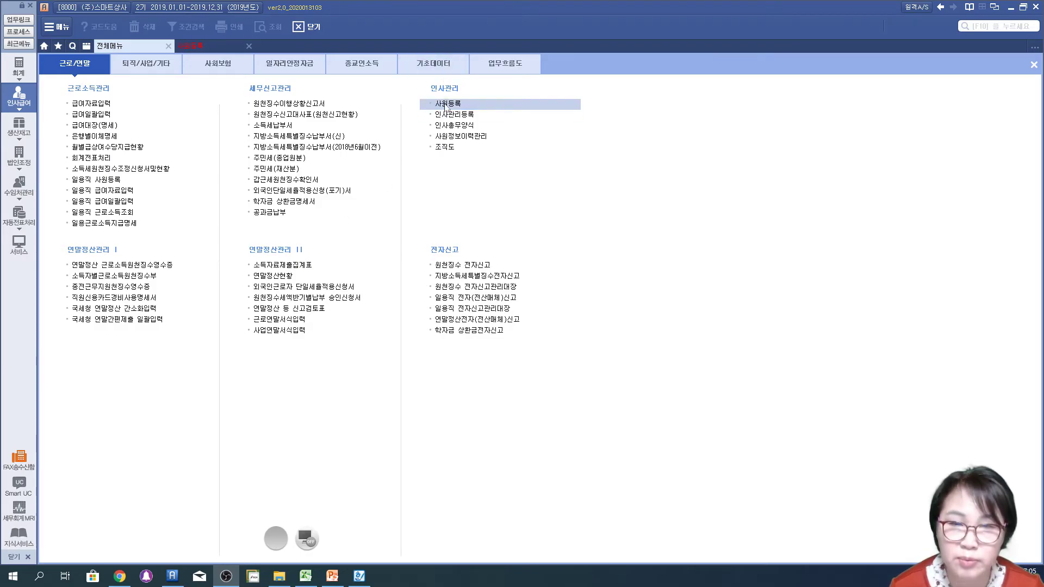
Open the 사원등록 employee registration screen and display the record of the employee with code 101.
{"action": "left_click", "coordinate": [446, 104]}
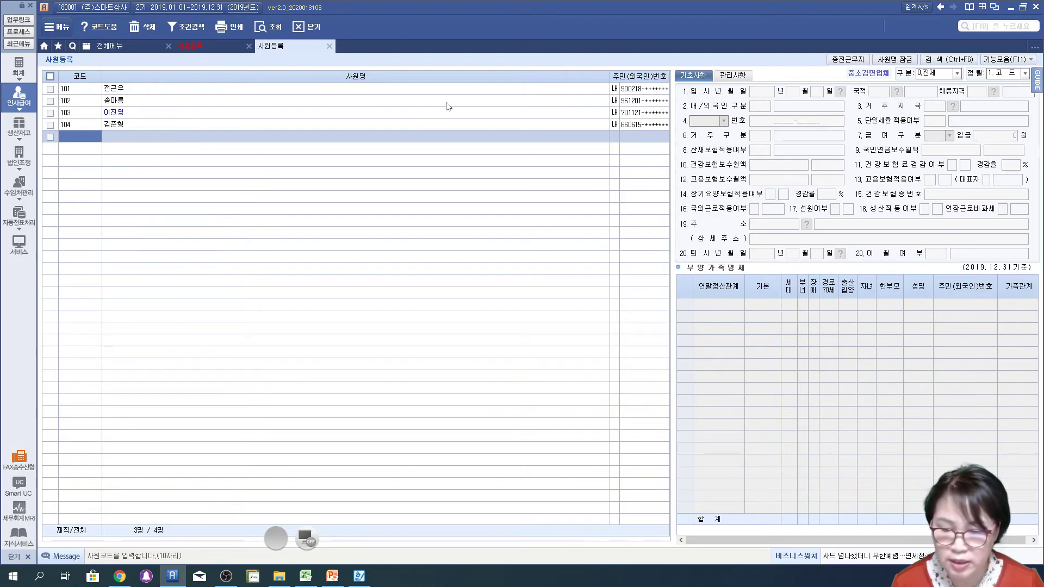
{"action": "left_click", "coordinate": [446, 89]}
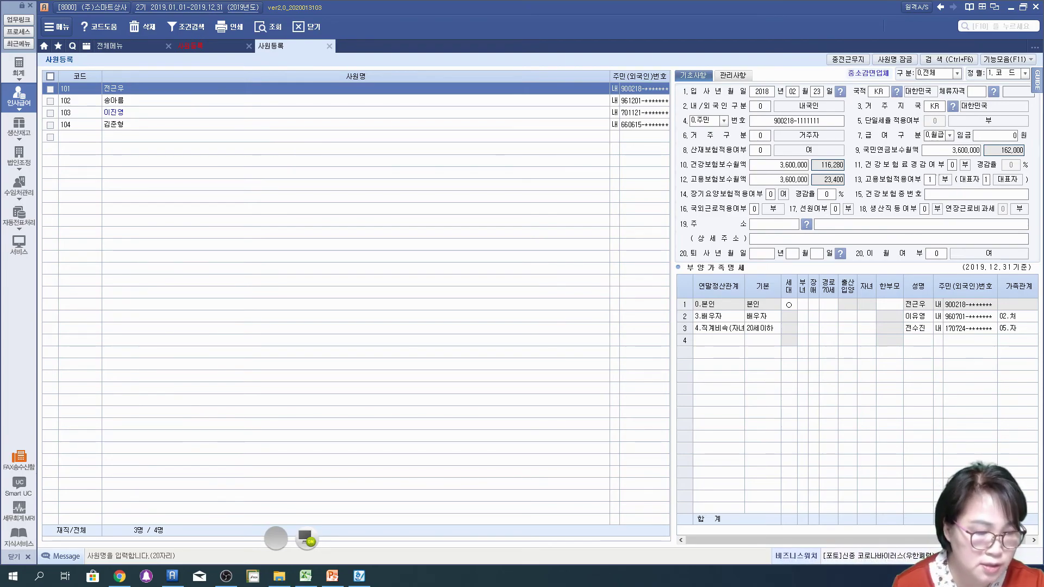
Mark the insurance, overseas-work and production-worker fields with the annotation pen, and outline the basic information block.
{"action": "left_click_drag", "start_coordinate": [907, 162], "coordinate": [962, 165]}
{"action": "mouse_move", "coordinate": [756, 173]}
{"action": "left_mouse_down"}
{"action": "mouse_move", "coordinate": [858, 178]}
{"action": "mouse_move", "coordinate": [767, 189]}
{"action": "mouse_move", "coordinate": [860, 193]}
{"action": "left_mouse_up"}
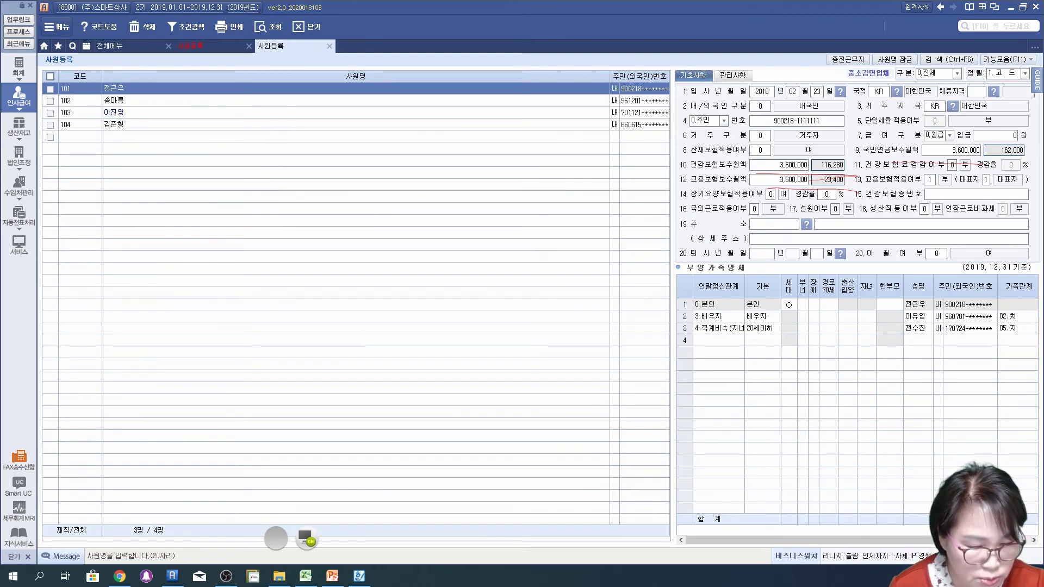
{"action": "mouse_move", "coordinate": [690, 201]}
{"action": "left_mouse_down"}
{"action": "mouse_move", "coordinate": [689, 216]}
{"action": "mouse_move", "coordinate": [957, 215]}
{"action": "left_mouse_up"}
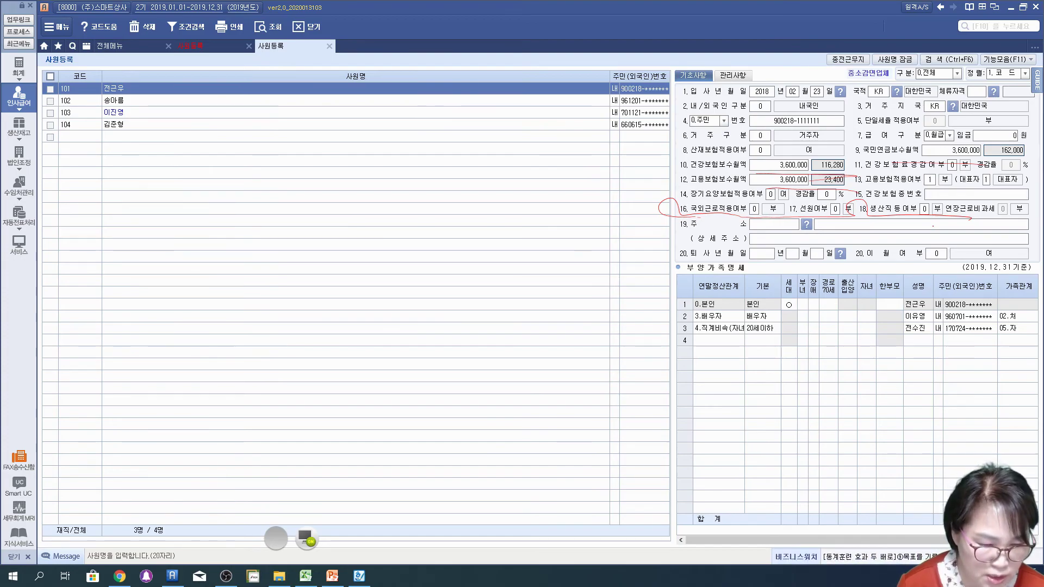
{"action": "mouse_move", "coordinate": [665, 109]}
{"action": "left_mouse_down"}
{"action": "mouse_move", "coordinate": [660, 222]}
{"action": "mouse_move", "coordinate": [778, 220]}
{"action": "left_mouse_up"}
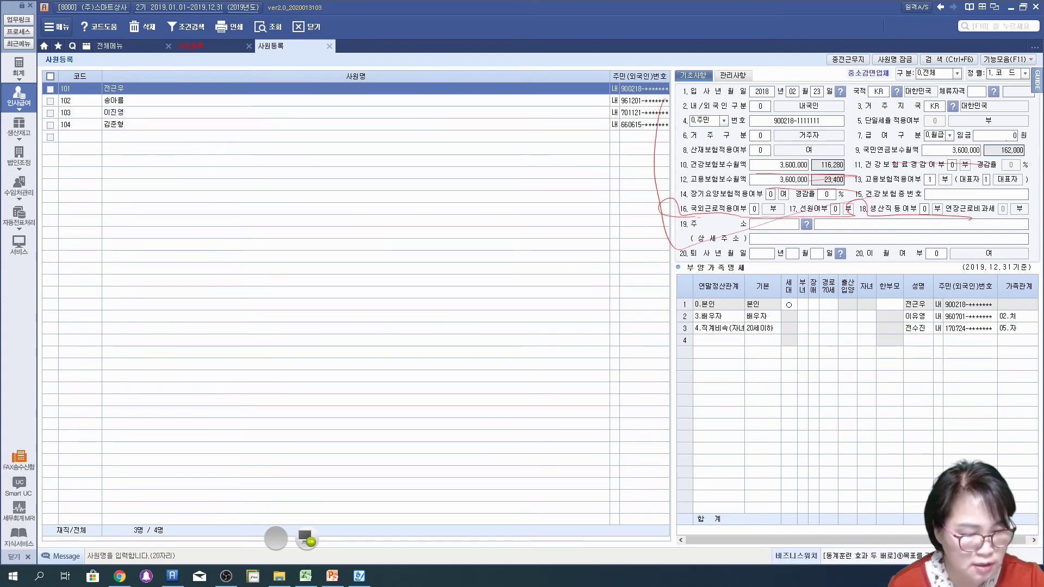
{"action": "mouse_move", "coordinate": [1011, 108]}
{"action": "left_mouse_down"}
{"action": "mouse_move", "coordinate": [968, 237]}
{"action": "mouse_move", "coordinate": [881, 230]}
{"action": "mouse_move", "coordinate": [685, 242]}
{"action": "left_mouse_up"}
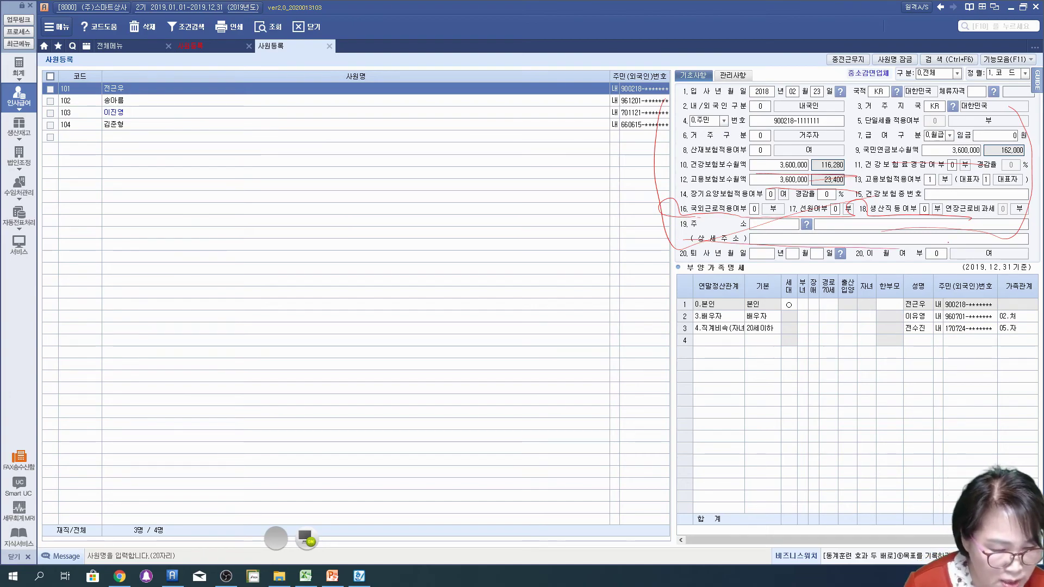
Outline the 부양가족명세 dependents table with the pen, and underline its title and the 2019.12.31 reference date.
{"action": "left_click_drag", "start_coordinate": [757, 264], "coordinate": [675, 337]}
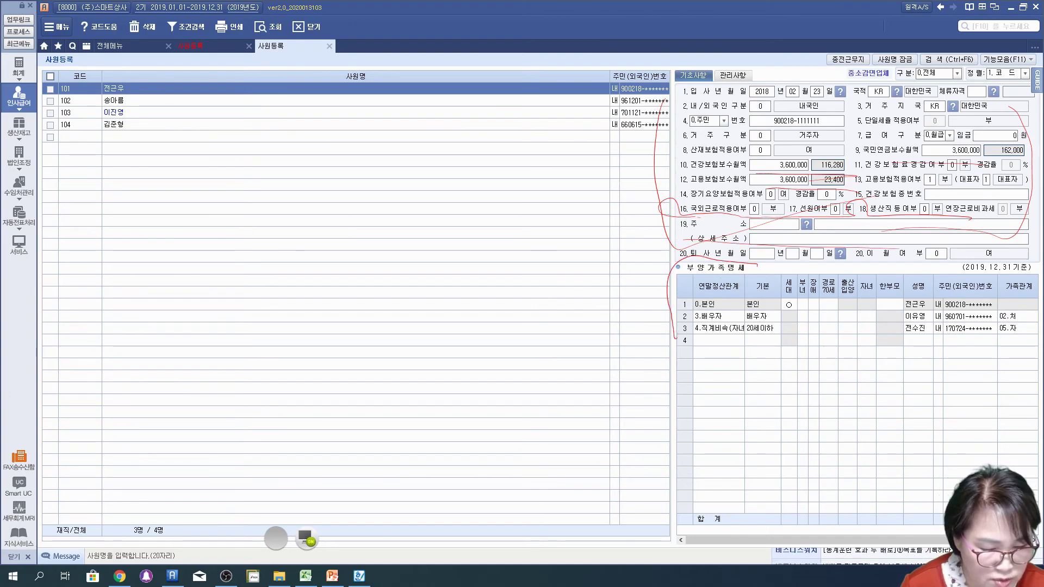
{"action": "mouse_move", "coordinate": [703, 260]}
{"action": "left_mouse_down"}
{"action": "mouse_move", "coordinate": [1039, 272]}
{"action": "mouse_move", "coordinate": [800, 340]}
{"action": "mouse_move", "coordinate": [683, 344]}
{"action": "left_mouse_up"}
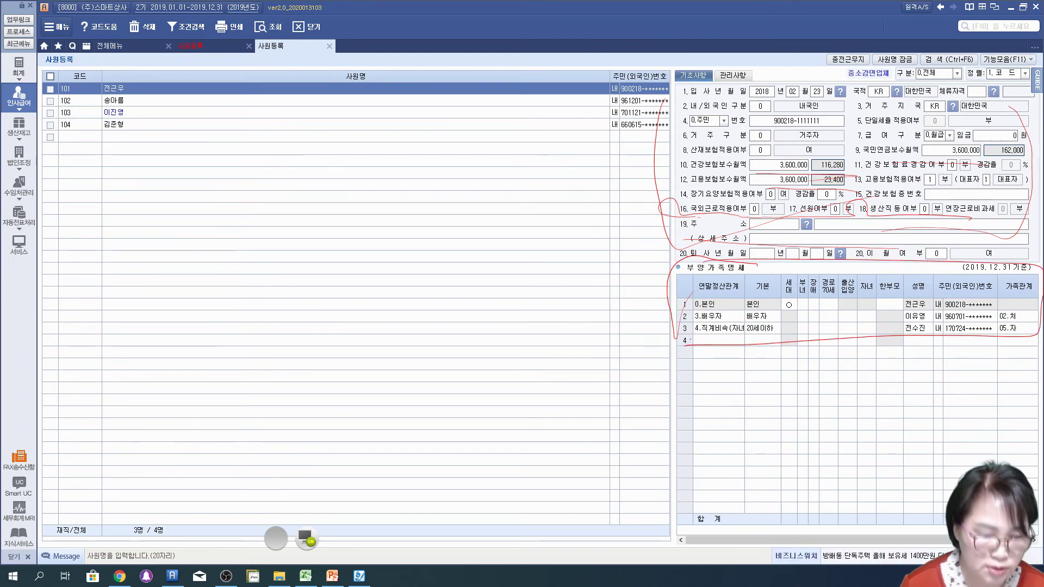
{"action": "left_click_drag", "start_coordinate": [684, 278], "coordinate": [749, 274]}
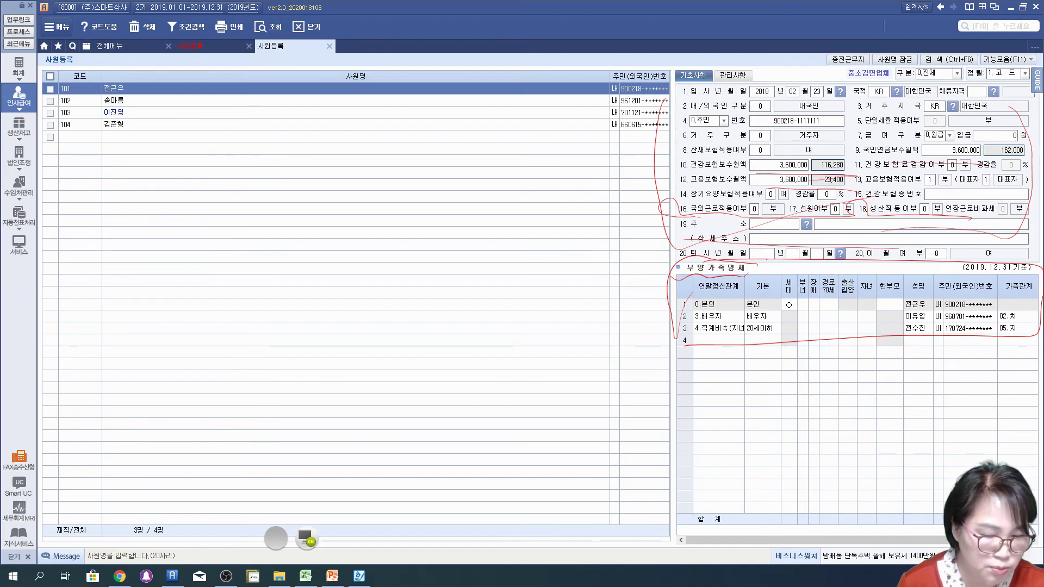
{"action": "left_click_drag", "start_coordinate": [1032, 278], "coordinate": [945, 269]}
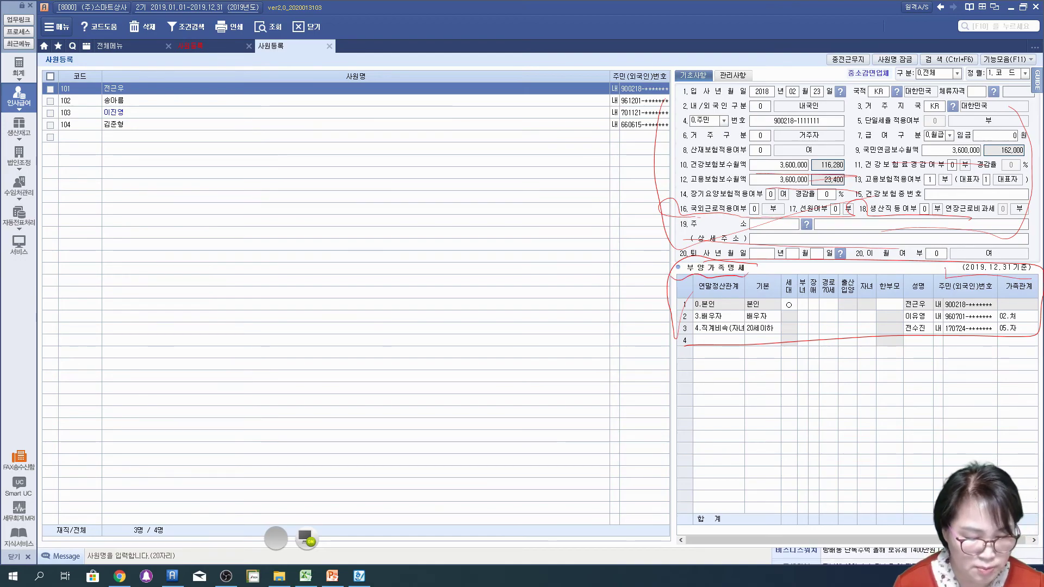
Circle the 기본 column entries, box the relationship and 기본 columns, and handwrite "기본공제대상자" beneath them.
{"action": "mouse_move", "coordinate": [760, 279]}
{"action": "left_mouse_down"}
{"action": "mouse_move", "coordinate": [767, 305]}
{"action": "mouse_move", "coordinate": [743, 324]}
{"action": "mouse_move", "coordinate": [766, 361]}
{"action": "left_mouse_up"}
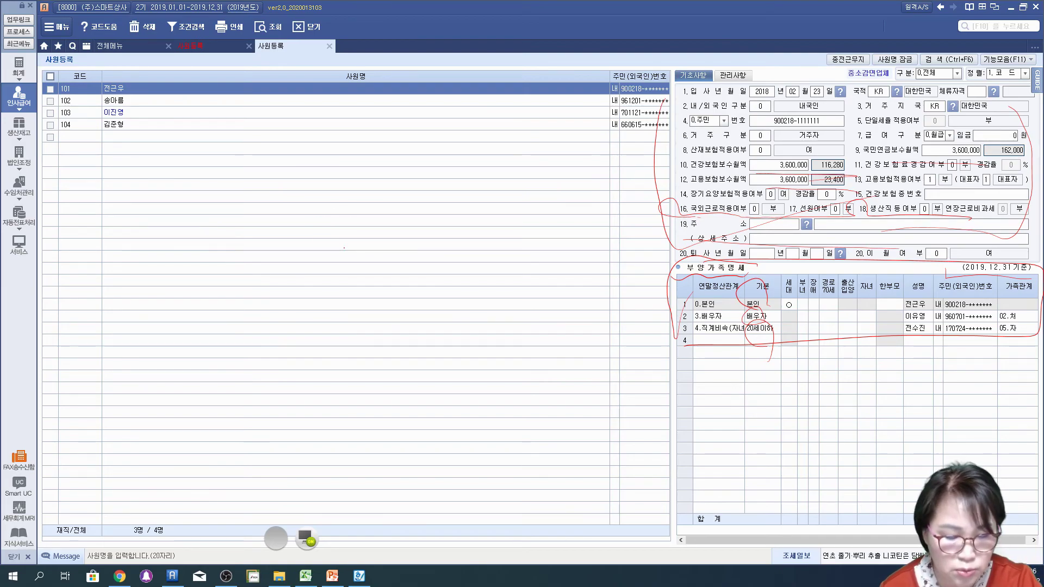
{"action": "mouse_move", "coordinate": [729, 274]}
{"action": "left_mouse_down"}
{"action": "mouse_move", "coordinate": [674, 337]}
{"action": "mouse_move", "coordinate": [779, 316]}
{"action": "mouse_move", "coordinate": [777, 278]}
{"action": "left_mouse_up"}
{"action": "mouse_move", "coordinate": [716, 346]}
{"action": "left_mouse_down"}
{"action": "mouse_move", "coordinate": [745, 374]}
{"action": "mouse_move", "coordinate": [702, 407]}
{"action": "mouse_move", "coordinate": [749, 397]}
{"action": "left_mouse_up"}
{"action": "mouse_move", "coordinate": [732, 403]}
{"action": "left_mouse_down"}
{"action": "mouse_move", "coordinate": [747, 411]}
{"action": "mouse_move", "coordinate": [771, 396]}
{"action": "left_mouse_up"}
{"action": "mouse_move", "coordinate": [757, 405]}
{"action": "left_mouse_down"}
{"action": "mouse_move", "coordinate": [750, 411]}
{"action": "mouse_move", "coordinate": [819, 389]}
{"action": "left_mouse_up"}
{"action": "mouse_move", "coordinate": [824, 388]}
{"action": "left_mouse_down"}
{"action": "mouse_move", "coordinate": [831, 380]}
{"action": "mouse_move", "coordinate": [835, 397]}
{"action": "left_mouse_up"}
{"action": "left_click_drag", "start_coordinate": [841, 385], "coordinate": [861, 402]}
{"action": "left_click_drag", "start_coordinate": [866, 369], "coordinate": [862, 428]}
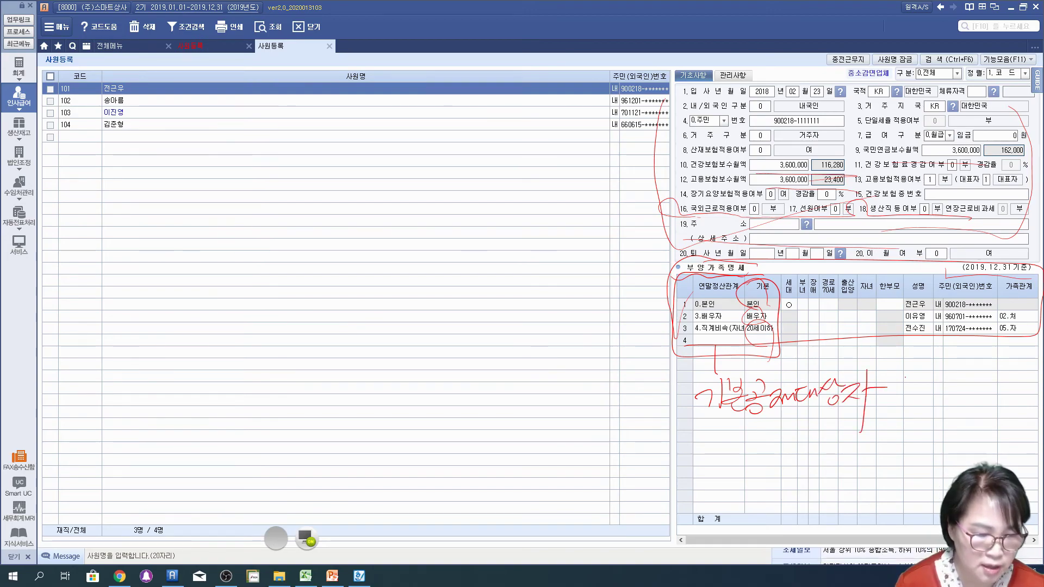
Handwrite "2018 → 2019" over the empty employee list with "마감후이월" beneath it, and underline 2019.
{"action": "mouse_move", "coordinate": [86, 201]}
{"action": "left_mouse_down"}
{"action": "mouse_move", "coordinate": [108, 213]}
{"action": "mouse_move", "coordinate": [128, 194]}
{"action": "mouse_move", "coordinate": [142, 221]}
{"action": "left_mouse_up"}
{"action": "mouse_move", "coordinate": [165, 186]}
{"action": "left_mouse_down"}
{"action": "mouse_move", "coordinate": [158, 202]}
{"action": "mouse_move", "coordinate": [164, 186]}
{"action": "mouse_move", "coordinate": [205, 202]}
{"action": "left_mouse_up"}
{"action": "mouse_move", "coordinate": [199, 195]}
{"action": "left_mouse_down"}
{"action": "mouse_move", "coordinate": [206, 215]}
{"action": "mouse_move", "coordinate": [264, 211]}
{"action": "mouse_move", "coordinate": [266, 198]}
{"action": "mouse_move", "coordinate": [281, 216]}
{"action": "left_mouse_up"}
{"action": "left_click_drag", "start_coordinate": [303, 180], "coordinate": [293, 229]}
{"action": "mouse_move", "coordinate": [187, 208]}
{"action": "left_mouse_down"}
{"action": "mouse_move", "coordinate": [188, 246]}
{"action": "mouse_move", "coordinate": [147, 283]}
{"action": "left_mouse_up"}
{"action": "left_click_drag", "start_coordinate": [157, 260], "coordinate": [167, 294]}
{"action": "left_click_drag", "start_coordinate": [168, 269], "coordinate": [236, 266]}
{"action": "left_click_drag", "start_coordinate": [220, 272], "coordinate": [218, 293]}
{"action": "mouse_move", "coordinate": [244, 250]}
{"action": "left_mouse_down"}
{"action": "mouse_move", "coordinate": [243, 272]}
{"action": "mouse_move", "coordinate": [278, 260]}
{"action": "left_mouse_up"}
{"action": "left_click_drag", "start_coordinate": [267, 263], "coordinate": [267, 277]}
{"action": "left_click_drag", "start_coordinate": [275, 261], "coordinate": [276, 275]}
{"action": "left_click_drag", "start_coordinate": [252, 220], "coordinate": [327, 219]}
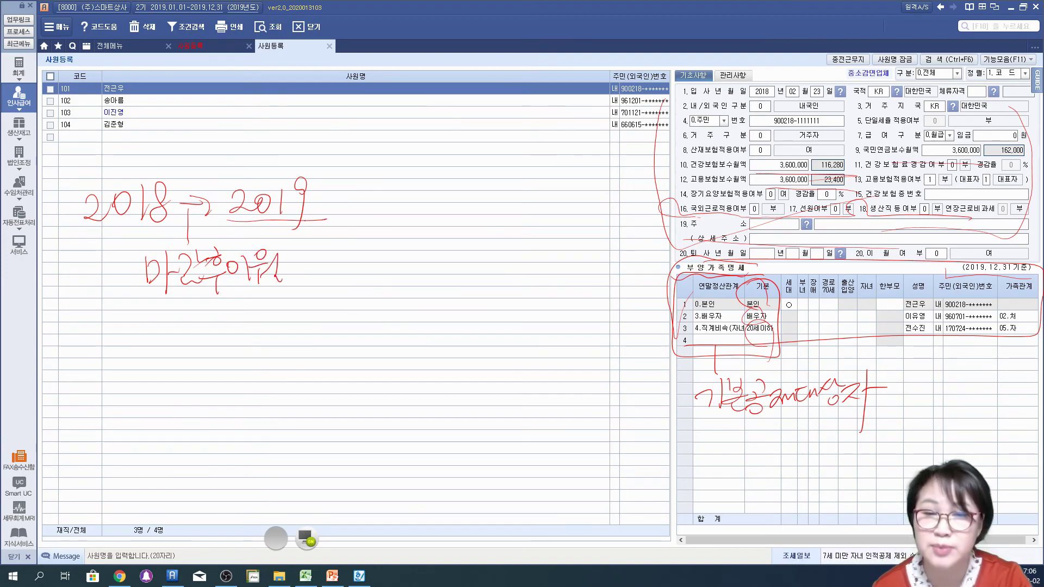
Circle and underline the "마감후이월" note, mark 기능모음(F11), and underline 2019 again.
{"action": "mouse_move", "coordinate": [162, 327]}
{"action": "left_mouse_down"}
{"action": "mouse_move", "coordinate": [117, 280]}
{"action": "mouse_move", "coordinate": [299, 269]}
{"action": "mouse_move", "coordinate": [236, 318]}
{"action": "left_mouse_up"}
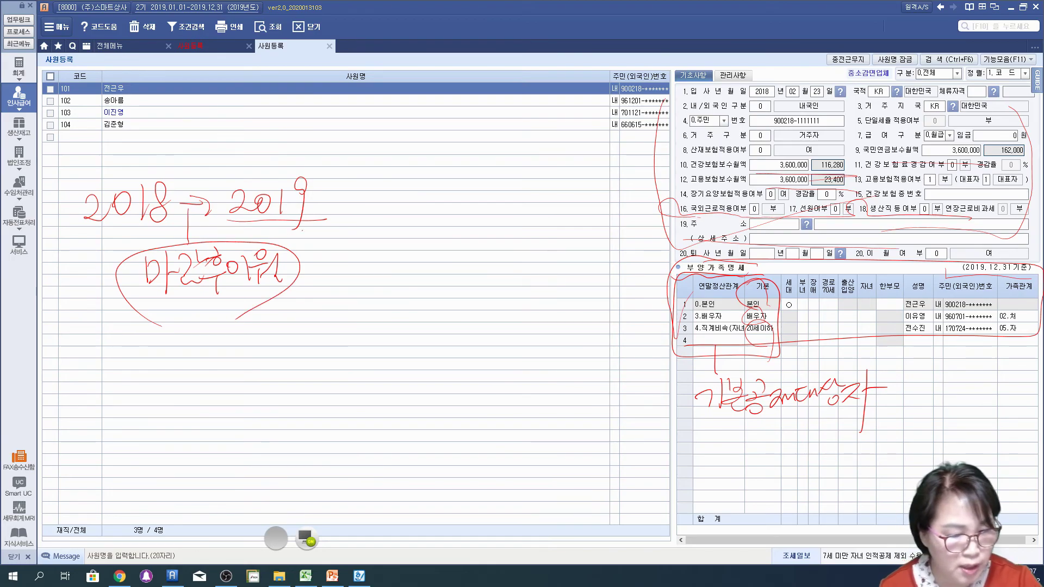
{"action": "left_click_drag", "start_coordinate": [1000, 53], "coordinate": [1024, 50]}
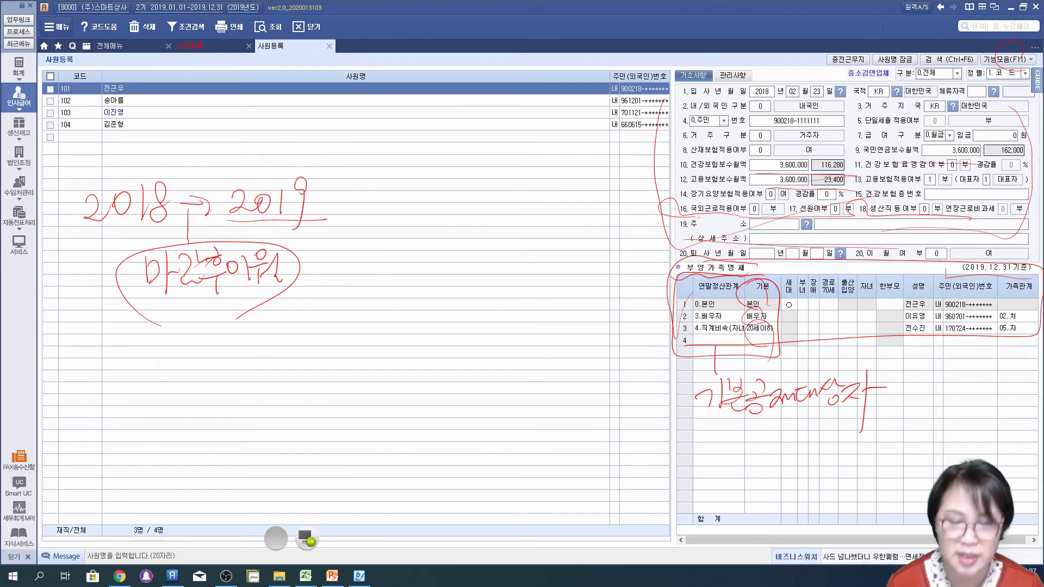
{"action": "left_click_drag", "start_coordinate": [124, 299], "coordinate": [286, 295]}
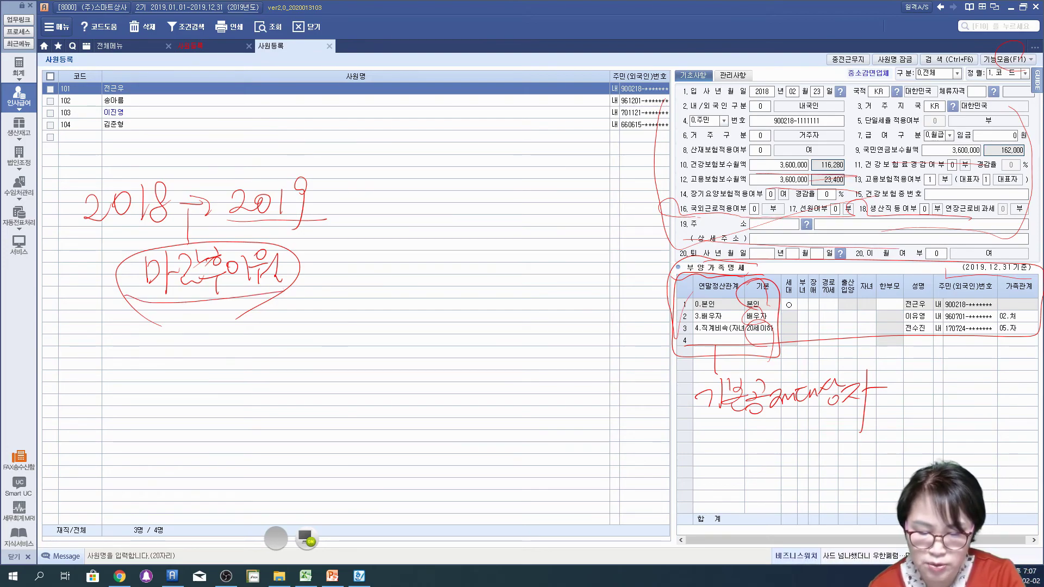
{"action": "left_click_drag", "start_coordinate": [224, 225], "coordinate": [328, 222]}
Handwrite "사원등록" beneath the "마감후이월" note and underline it.
{"action": "mouse_move", "coordinate": [241, 301]}
{"action": "left_mouse_down"}
{"action": "mouse_move", "coordinate": [224, 332]}
{"action": "mouse_move", "coordinate": [248, 327]}
{"action": "left_mouse_up"}
{"action": "mouse_move", "coordinate": [251, 296]}
{"action": "left_mouse_down"}
{"action": "mouse_move", "coordinate": [252, 344]}
{"action": "mouse_move", "coordinate": [263, 314]}
{"action": "left_mouse_up"}
{"action": "left_click_drag", "start_coordinate": [274, 299], "coordinate": [285, 312]}
{"action": "left_click_drag", "start_coordinate": [273, 314], "coordinate": [276, 332]}
{"action": "left_click_drag", "start_coordinate": [288, 296], "coordinate": [290, 328]}
{"action": "mouse_move", "coordinate": [281, 326]}
{"action": "left_mouse_down"}
{"action": "mouse_move", "coordinate": [292, 332]}
{"action": "mouse_move", "coordinate": [312, 311]}
{"action": "left_mouse_up"}
{"action": "left_click_drag", "start_coordinate": [302, 321], "coordinate": [304, 333]}
{"action": "left_click_drag", "start_coordinate": [320, 286], "coordinate": [335, 331]}
{"action": "left_click_drag", "start_coordinate": [225, 346], "coordinate": [362, 340]}
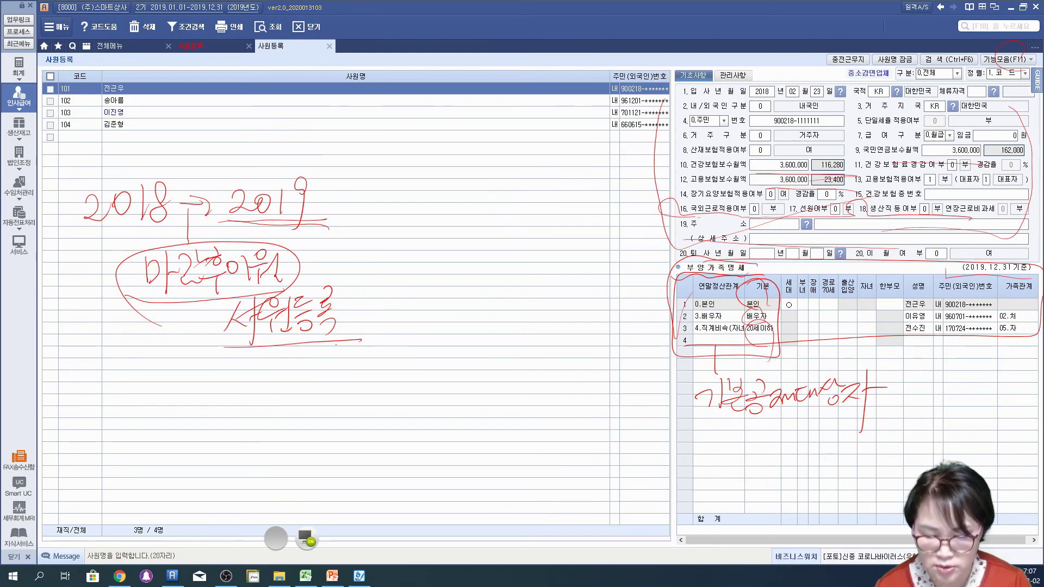
Handwrite "나이요건" beneath the "사원등록" note, then underline and circle it.
{"action": "left_click_drag", "start_coordinate": [227, 369], "coordinate": [243, 375]}
{"action": "left_click_drag", "start_coordinate": [247, 358], "coordinate": [248, 418]}
{"action": "left_click_drag", "start_coordinate": [269, 370], "coordinate": [287, 401]}
{"action": "mouse_move", "coordinate": [304, 356]}
{"action": "left_mouse_down"}
{"action": "mouse_move", "coordinate": [300, 375]}
{"action": "mouse_move", "coordinate": [321, 385]}
{"action": "left_mouse_up"}
{"action": "mouse_move", "coordinate": [326, 366]}
{"action": "left_mouse_down"}
{"action": "mouse_move", "coordinate": [333, 384]}
{"action": "mouse_move", "coordinate": [346, 376]}
{"action": "left_mouse_up"}
{"action": "left_click_drag", "start_coordinate": [352, 355], "coordinate": [360, 392]}
{"action": "left_click_drag", "start_coordinate": [234, 419], "coordinate": [363, 417]}
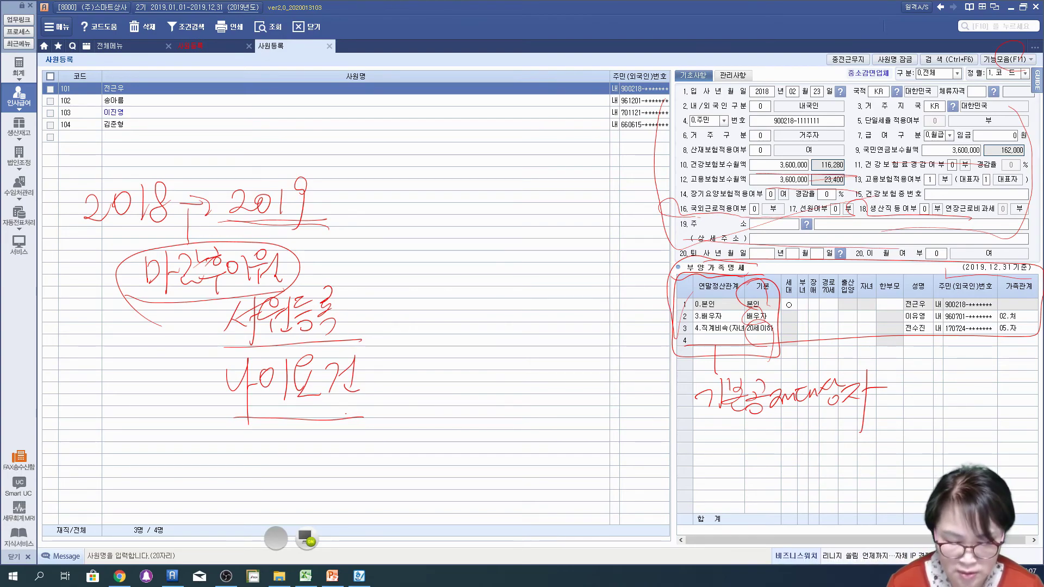
{"action": "mouse_move", "coordinate": [275, 417]}
{"action": "left_mouse_down"}
{"action": "mouse_move", "coordinate": [370, 344]}
{"action": "mouse_move", "coordinate": [291, 418]}
{"action": "left_mouse_up"}
Handwrite "60세이상" and "20세이하" beside "나이요건" with a bracket, and circle the 경로70세 column heading.
{"action": "left_click_drag", "start_coordinate": [432, 329], "coordinate": [414, 365]}
{"action": "mouse_move", "coordinate": [439, 366]}
{"action": "left_mouse_down"}
{"action": "mouse_move", "coordinate": [438, 391]}
{"action": "mouse_move", "coordinate": [478, 360]}
{"action": "mouse_move", "coordinate": [543, 343]}
{"action": "mouse_move", "coordinate": [558, 349]}
{"action": "left_mouse_up"}
{"action": "left_click_drag", "start_coordinate": [543, 369], "coordinate": [542, 375]}
{"action": "mouse_move", "coordinate": [409, 418]}
{"action": "left_mouse_down"}
{"action": "mouse_move", "coordinate": [436, 437]}
{"action": "mouse_move", "coordinate": [445, 420]}
{"action": "mouse_move", "coordinate": [510, 416]}
{"action": "mouse_move", "coordinate": [531, 455]}
{"action": "left_mouse_up"}
{"action": "left_click_drag", "start_coordinate": [537, 405], "coordinate": [544, 406]}
{"action": "left_click_drag", "start_coordinate": [532, 412], "coordinate": [552, 409]}
{"action": "left_click_drag", "start_coordinate": [541, 418], "coordinate": [576, 413]}
{"action": "left_click_drag", "start_coordinate": [822, 314], "coordinate": [837, 305]}
{"action": "left_click_drag", "start_coordinate": [400, 349], "coordinate": [380, 439]}
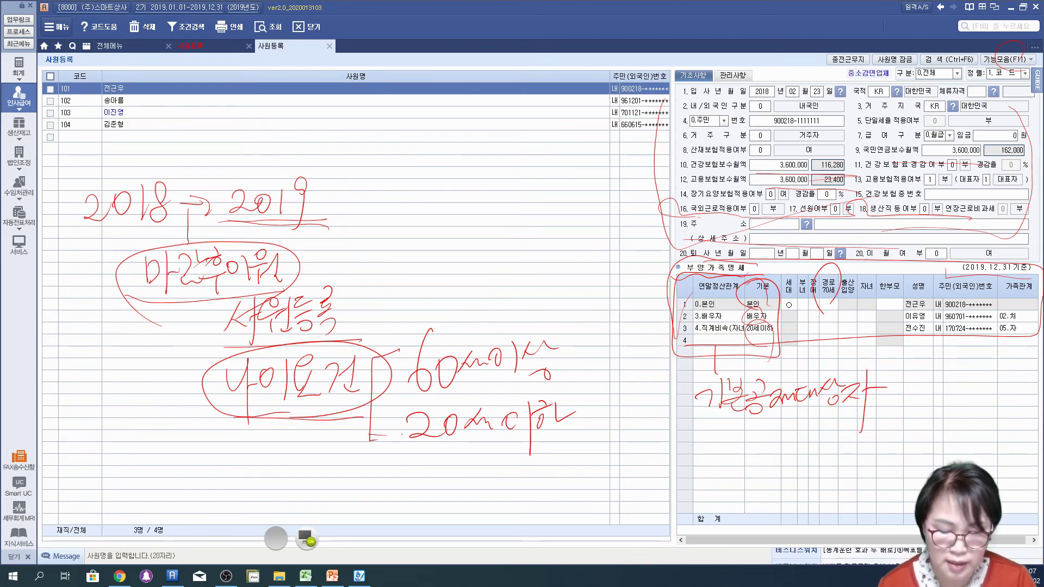
Underline the 2018–2019 note, draw an arrow from "사원등록" to the dependents table, and clear all pen annotations.
{"action": "left_click_drag", "start_coordinate": [75, 236], "coordinate": [277, 226]}
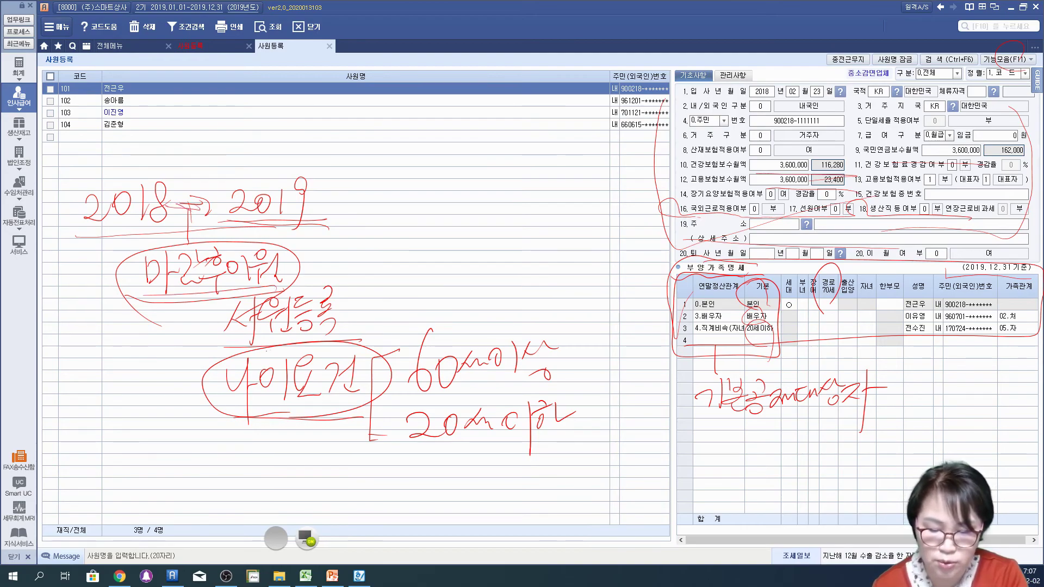
{"action": "mouse_move", "coordinate": [324, 348]}
{"action": "left_mouse_down"}
{"action": "mouse_move", "coordinate": [281, 265]}
{"action": "mouse_move", "coordinate": [511, 254]}
{"action": "mouse_move", "coordinate": [664, 300]}
{"action": "mouse_move", "coordinate": [634, 348]}
{"action": "left_mouse_up"}
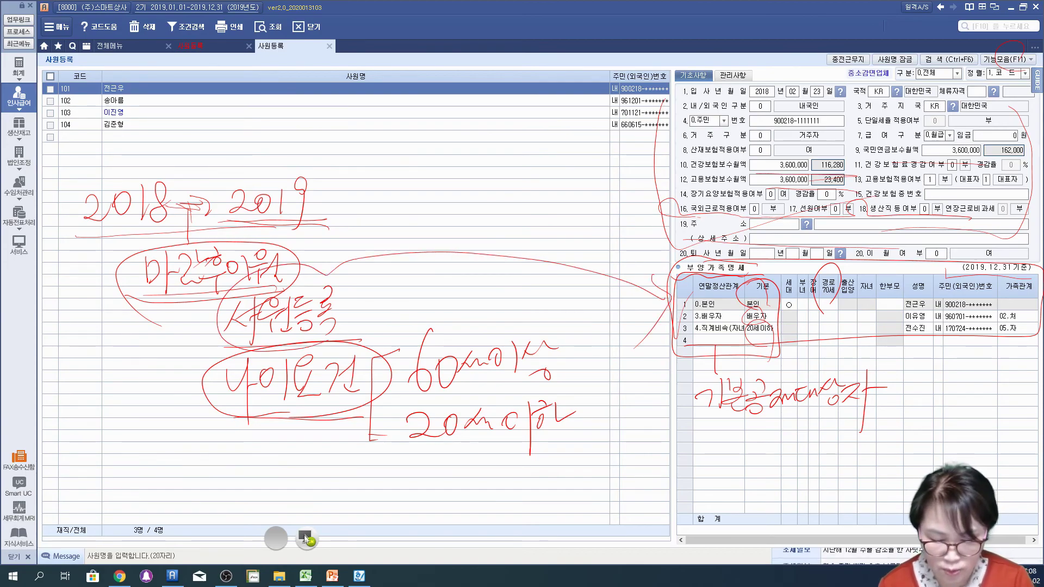
{"action": "left_click", "coordinate": [304, 535]}
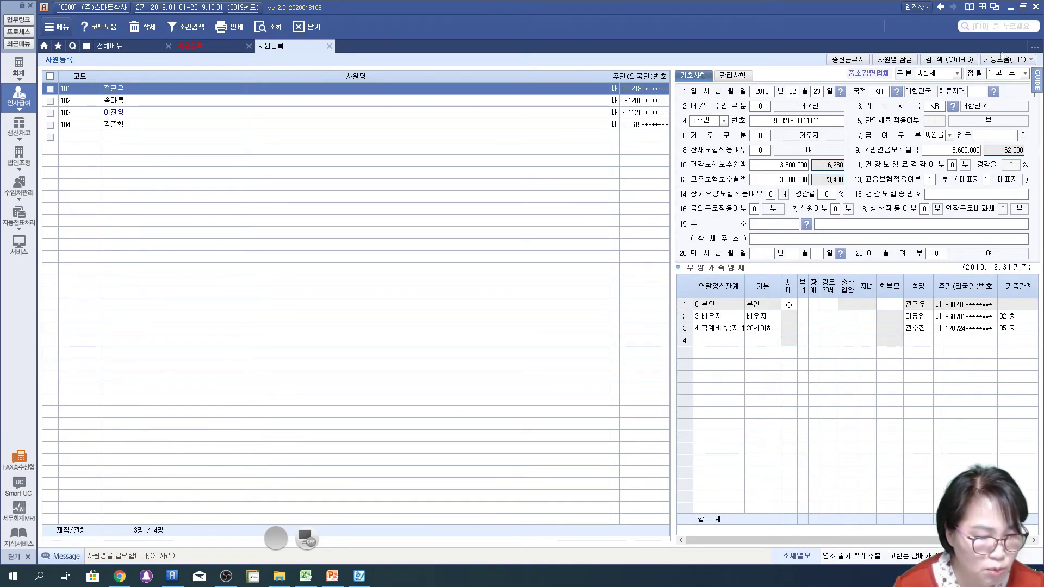
View the 기본공제 재계산 설정 options for the spouse and disabled deductions, and cancel without changing them.
{"action": "left_click", "coordinate": [1030, 61]}
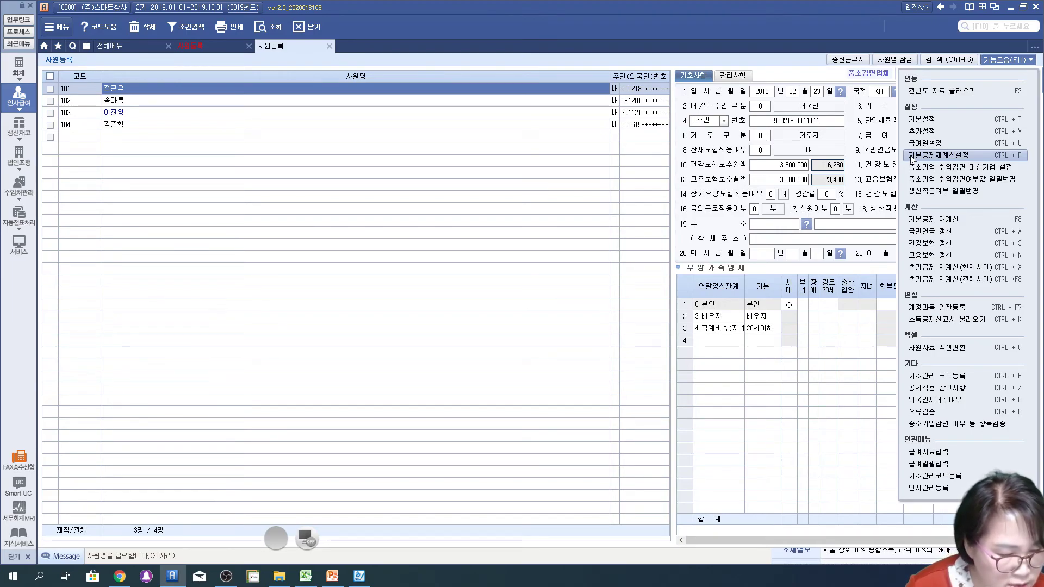
{"action": "left_click", "coordinate": [960, 157]}
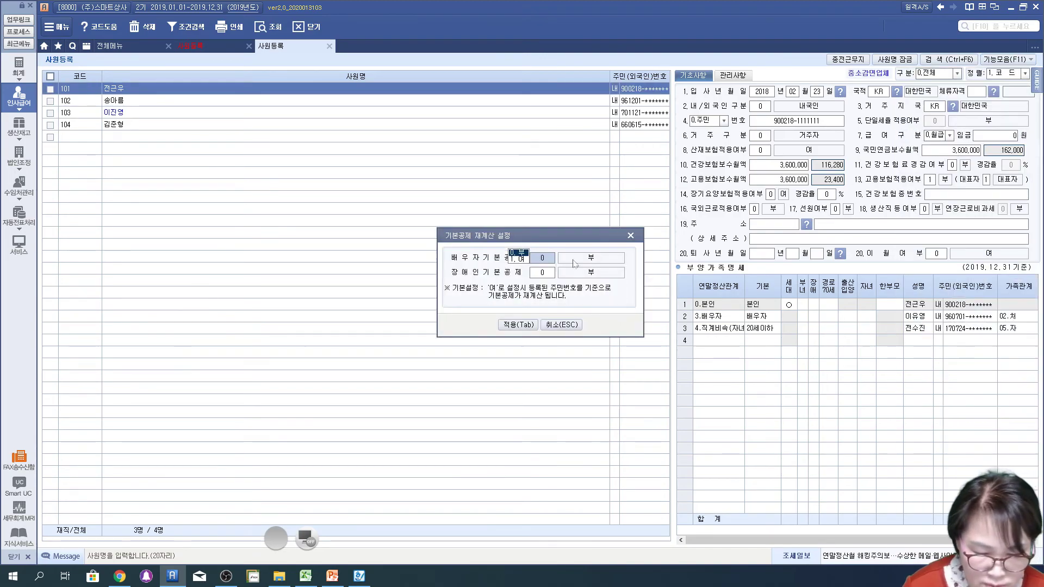
{"action": "left_click_drag", "start_coordinate": [552, 236], "coordinate": [565, 193]}
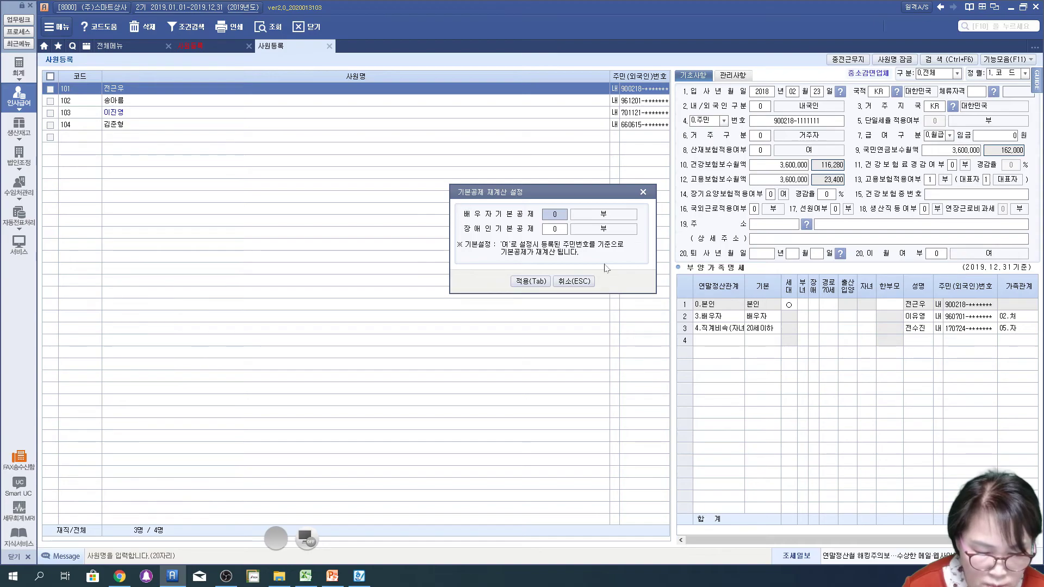
{"action": "left_click", "coordinate": [559, 284]}
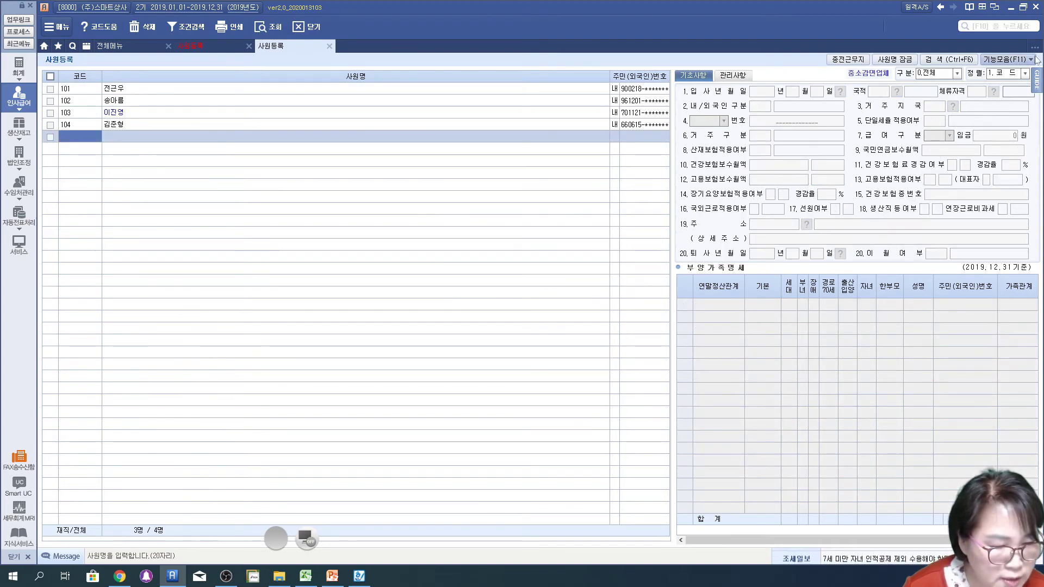
Show the 기능모음 commands, mark 기능모음(F11) and 기본공제 재계산 with the pen, and clear the marks.
{"action": "left_click", "coordinate": [1030, 61]}
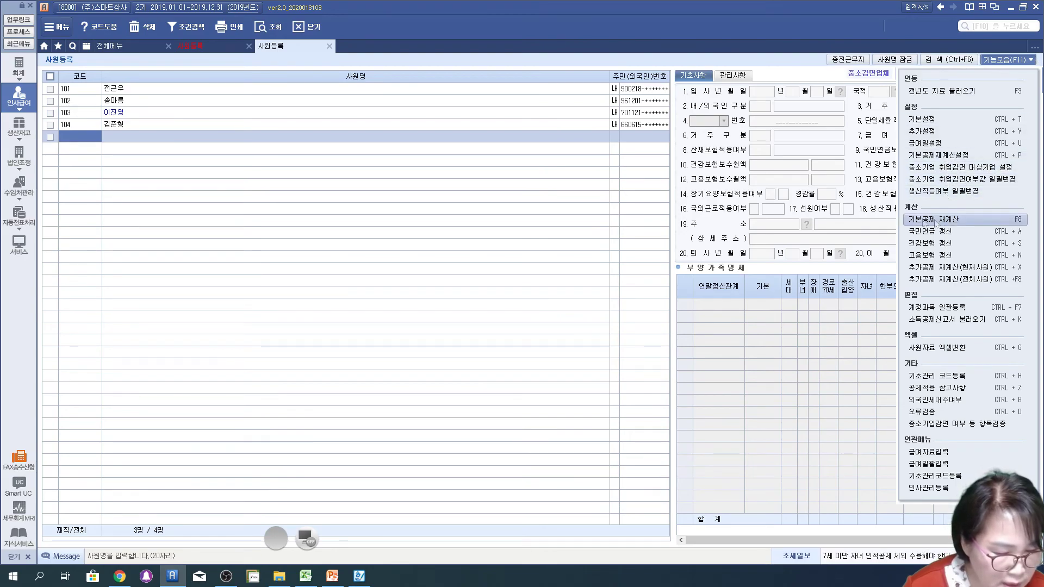
{"action": "left_click", "coordinate": [917, 219]}
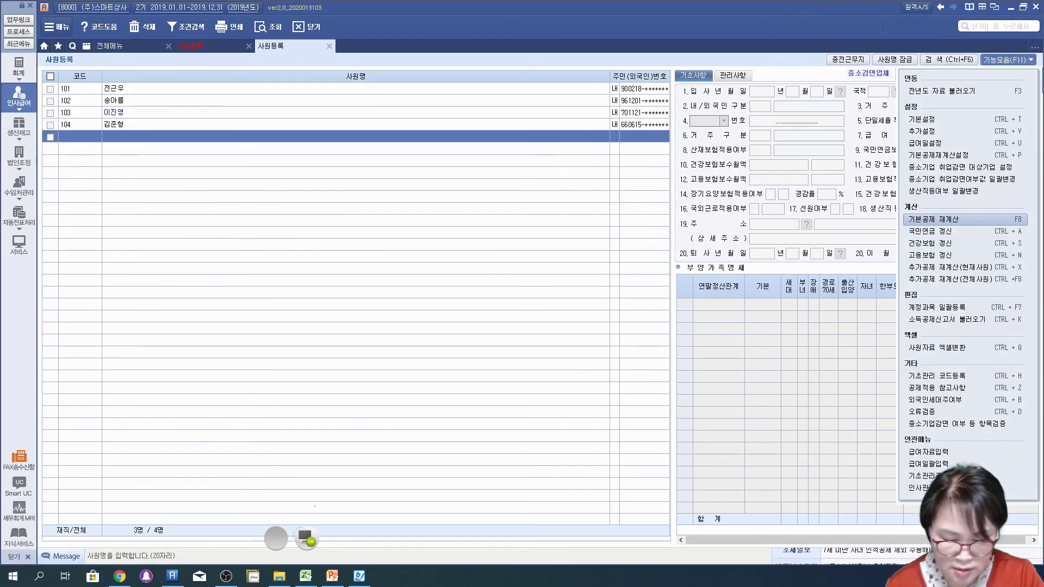
{"action": "left_click_drag", "start_coordinate": [1027, 47], "coordinate": [1018, 97]}
{"action": "mouse_move", "coordinate": [895, 216]}
{"action": "left_mouse_down"}
{"action": "mouse_move", "coordinate": [971, 227]}
{"action": "mouse_move", "coordinate": [1030, 217]}
{"action": "mouse_move", "coordinate": [896, 237]}
{"action": "left_mouse_up"}
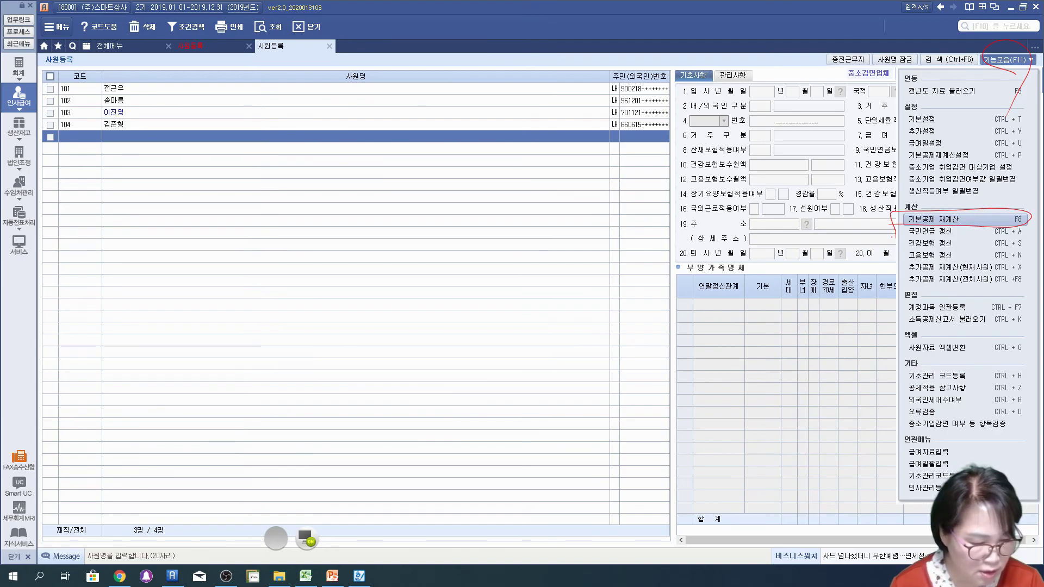
{"action": "left_click", "coordinate": [306, 537]}
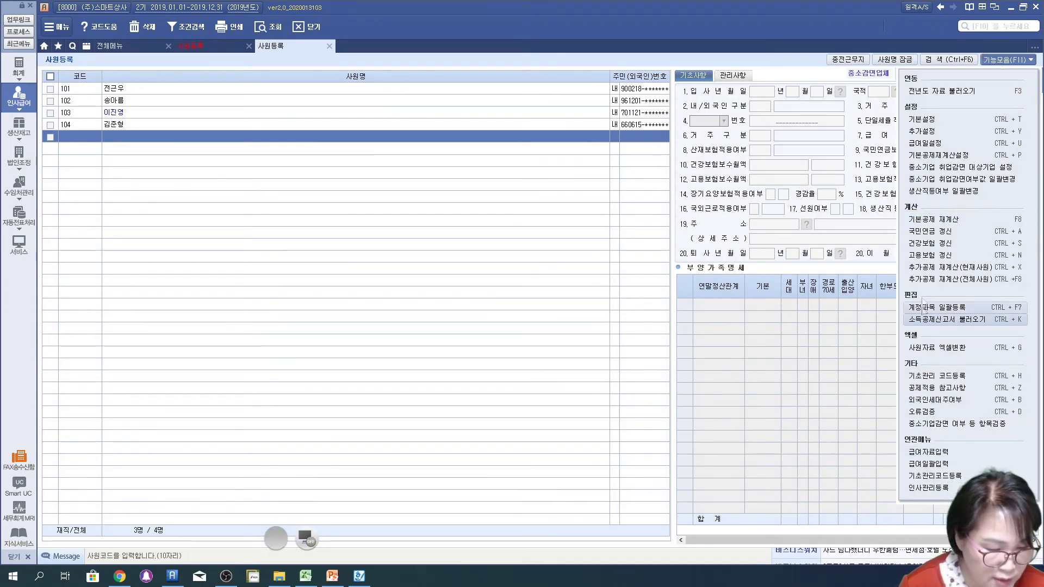
Start 기본공제 재계산 and mark its 기본반영 column, the 적용 option and the employee list's checkboxes with the pen.
{"action": "left_click", "coordinate": [931, 220]}
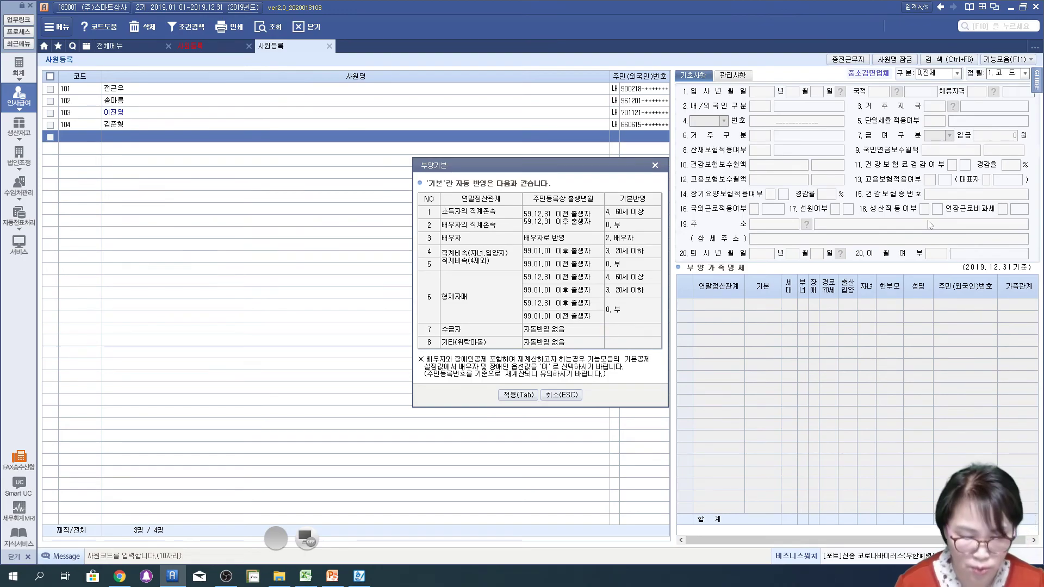
{"action": "left_click", "coordinate": [304, 536]}
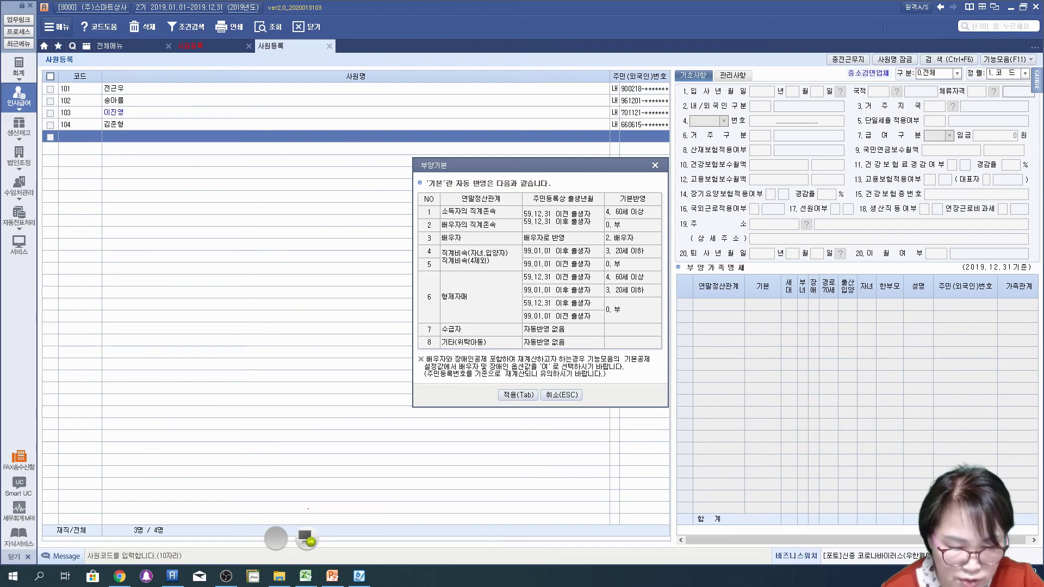
{"action": "left_click_drag", "start_coordinate": [653, 185], "coordinate": [659, 320]}
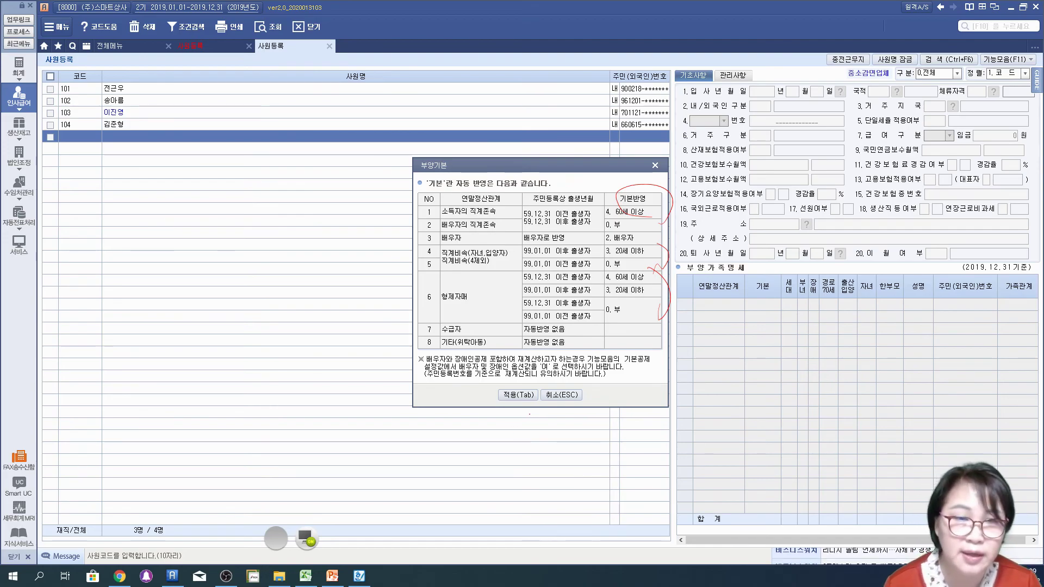
{"action": "left_click_drag", "start_coordinate": [551, 420], "coordinate": [525, 435]}
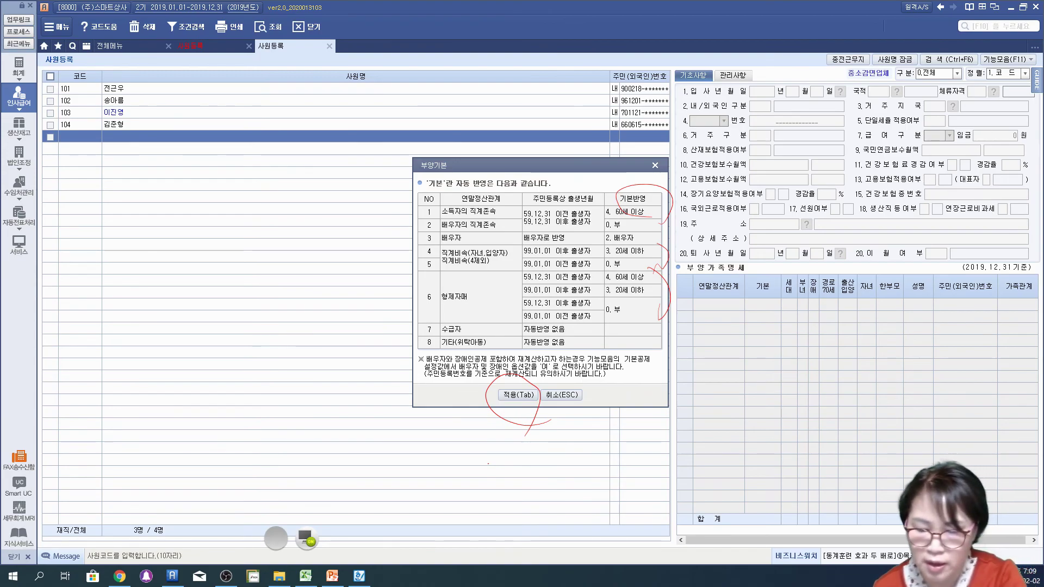
{"action": "mouse_move", "coordinate": [39, 76]}
{"action": "left_mouse_down"}
{"action": "mouse_move", "coordinate": [66, 164]}
{"action": "mouse_move", "coordinate": [43, 54]}
{"action": "mouse_move", "coordinate": [52, 155]}
{"action": "left_mouse_up"}
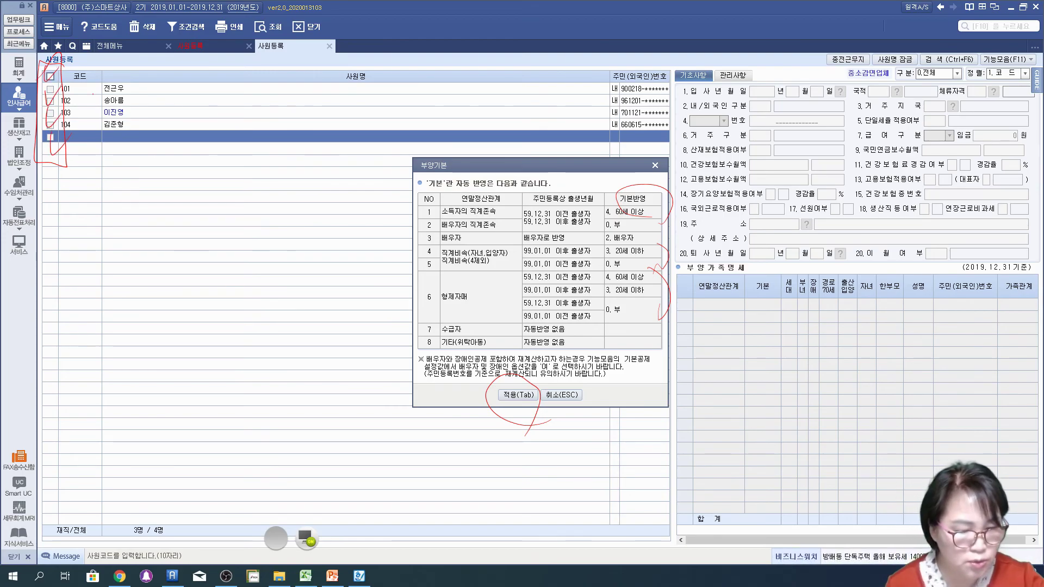
Draw an arrow from 기능모음(F11) to the 부양기본 table, mark 적용 with quotation strokes, and clear the pen marks.
{"action": "left_click_drag", "start_coordinate": [1020, 49], "coordinate": [674, 177]}
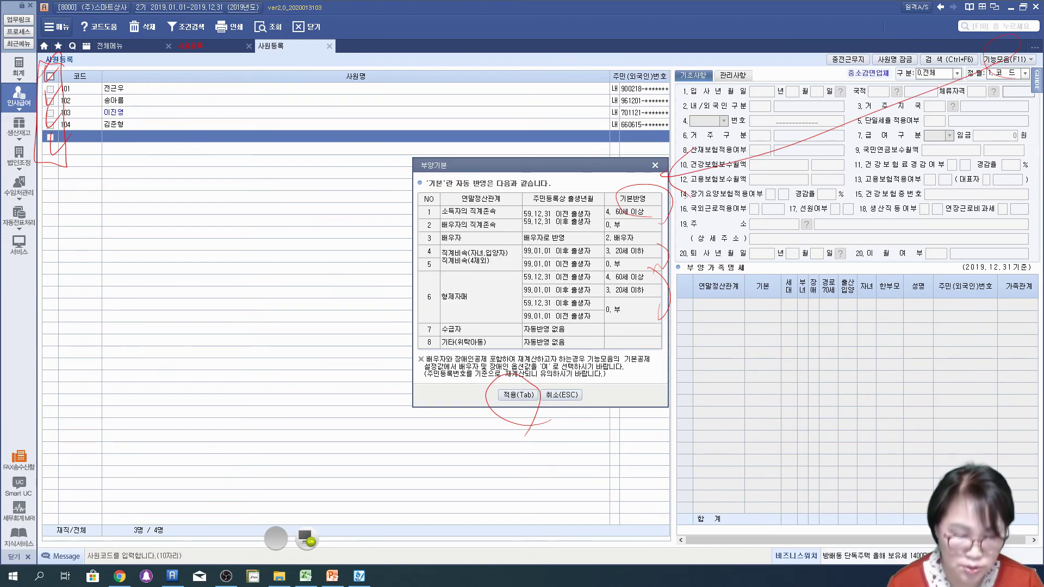
{"action": "left_click_drag", "start_coordinate": [517, 414], "coordinate": [487, 418]}
{"action": "left_click_drag", "start_coordinate": [473, 382], "coordinate": [463, 399]}
{"action": "left_click_drag", "start_coordinate": [482, 383], "coordinate": [476, 416]}
{"action": "left_click_drag", "start_coordinate": [555, 420], "coordinate": [543, 438]}
{"action": "left_click_drag", "start_coordinate": [559, 427], "coordinate": [551, 443]}
{"action": "left_click_drag", "start_coordinate": [565, 427], "coordinate": [554, 454]}
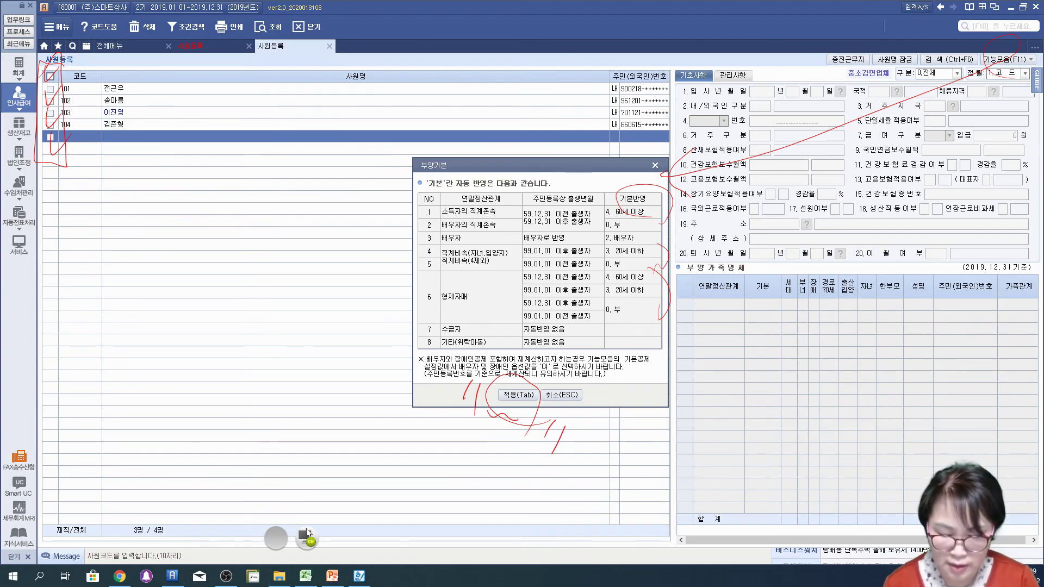
{"action": "key", "text": "Escape"}
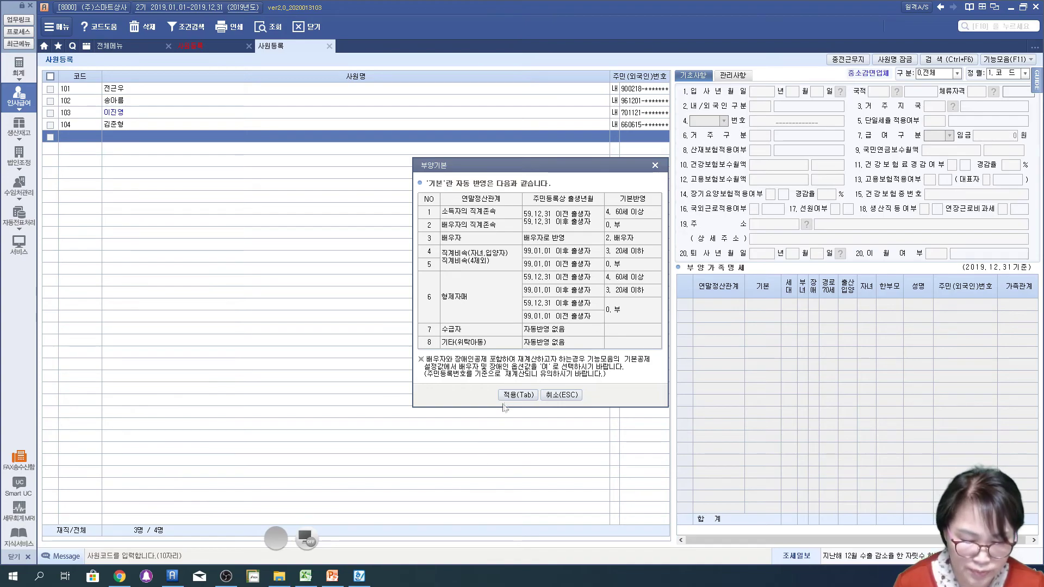
Select all employees and apply 기본공제 재계산 to them.
{"action": "left_click", "coordinate": [517, 395]}
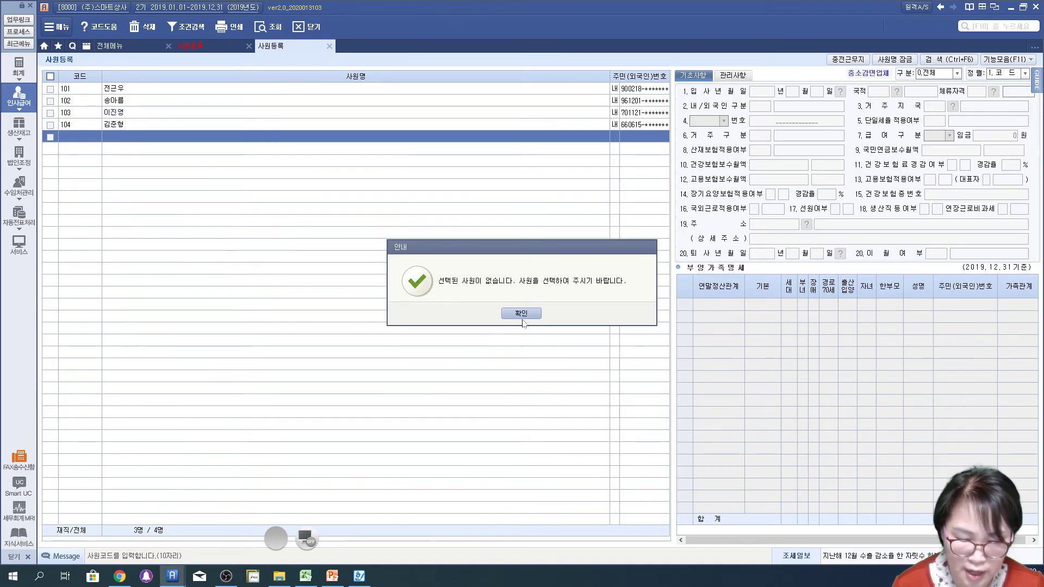
{"action": "left_click", "coordinate": [522, 318]}
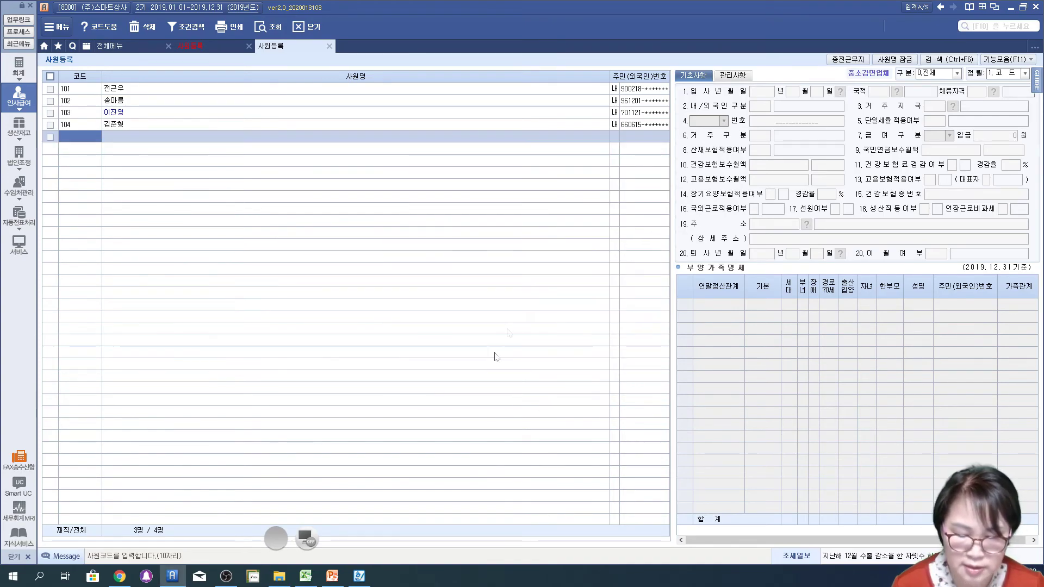
{"action": "left_click", "coordinate": [50, 76]}
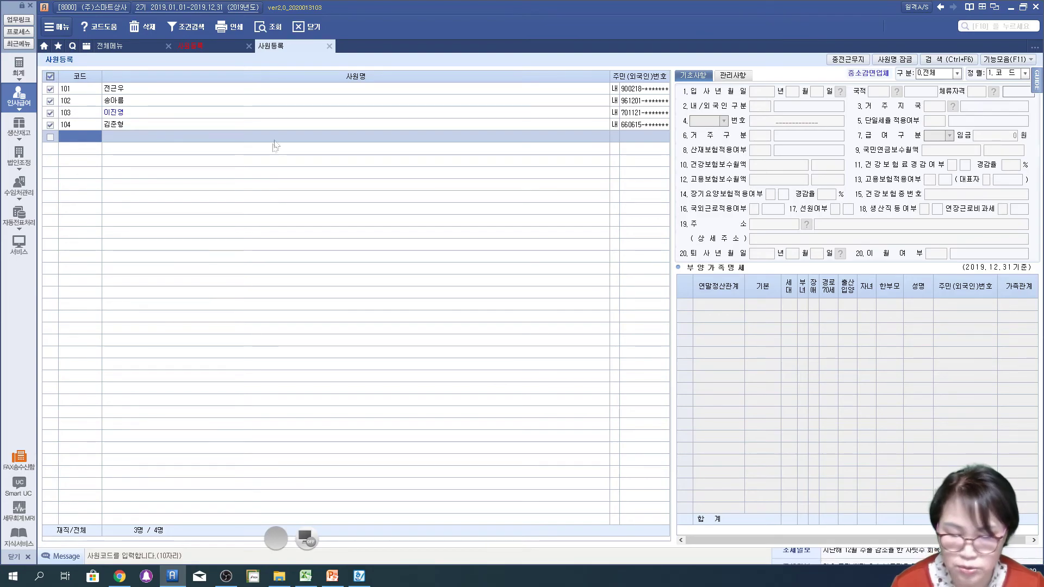
{"action": "left_click", "coordinate": [1027, 58]}
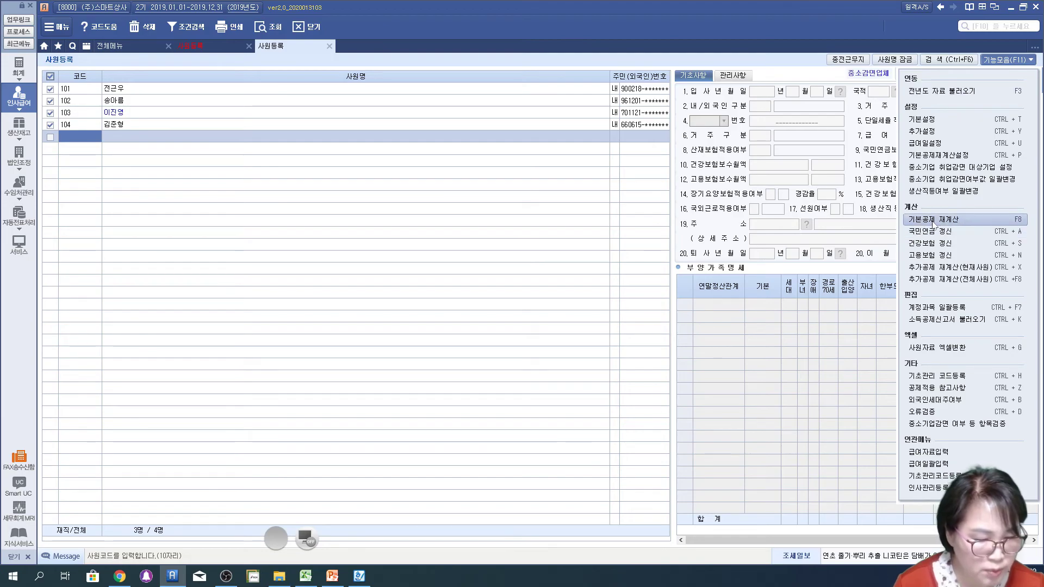
{"action": "left_click", "coordinate": [933, 221]}
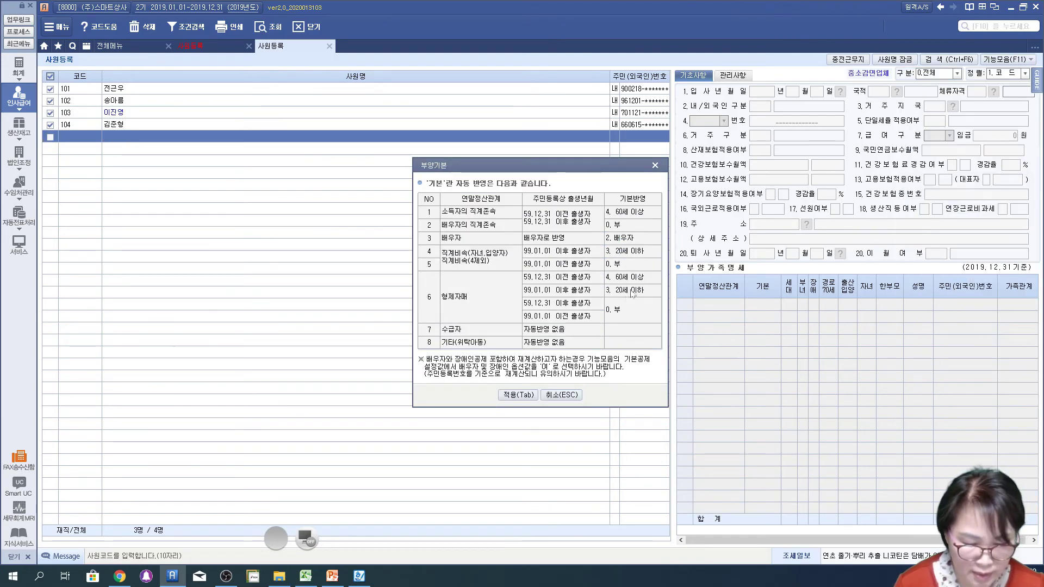
{"action": "left_click", "coordinate": [516, 395]}
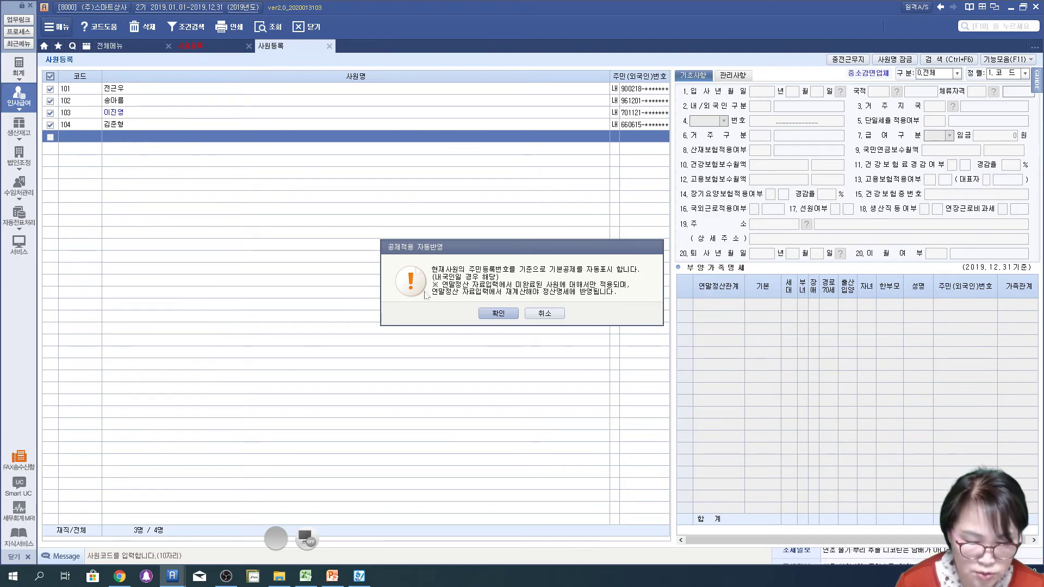
{"action": "left_click", "coordinate": [497, 315]}
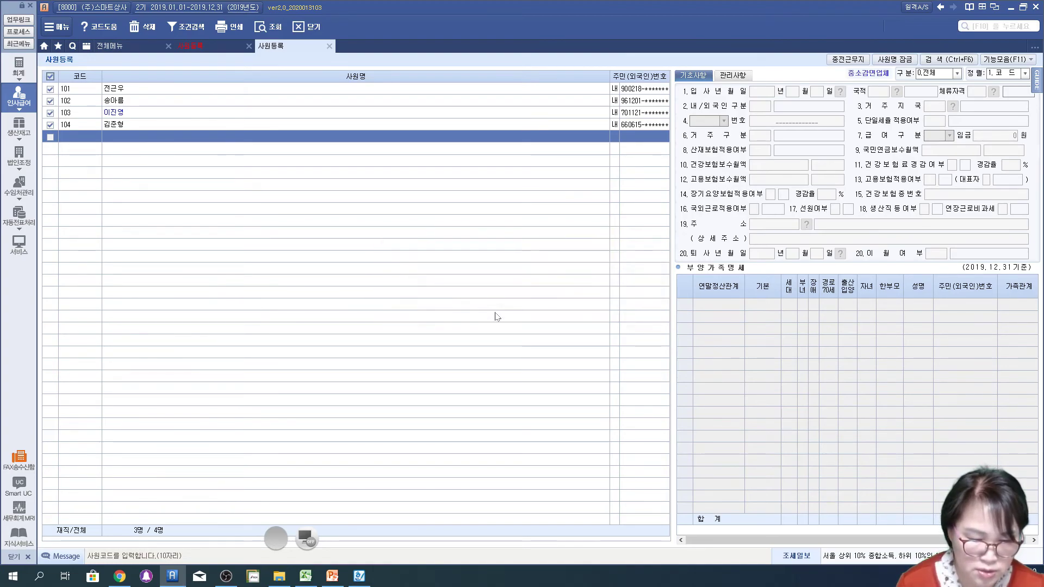
Check the 부양가족명세 dependents of employees 101 to 104, finishing on employee 101.
{"action": "left_click", "coordinate": [598, 92]}
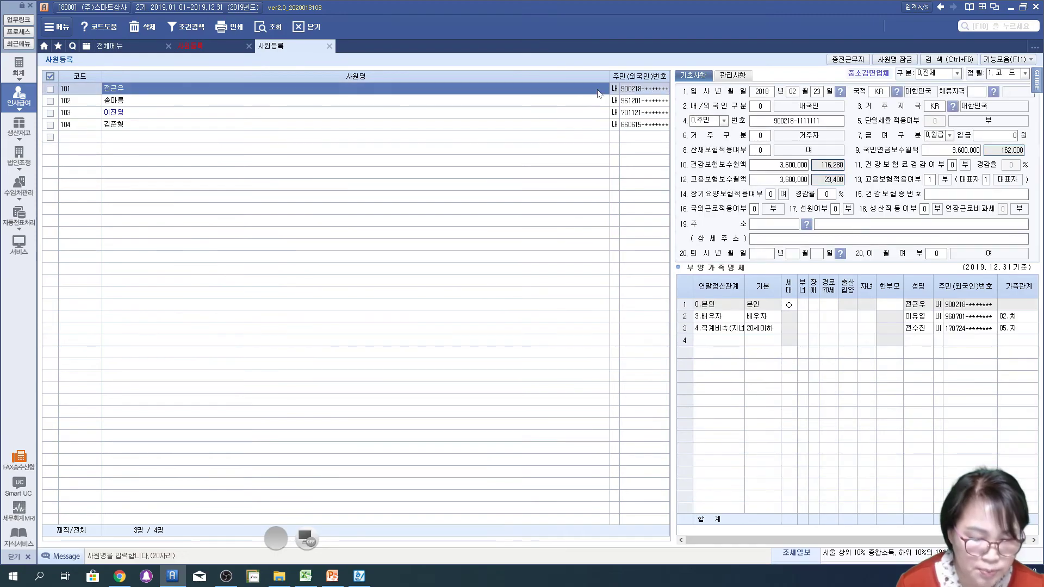
{"action": "left_click", "coordinate": [727, 317]}
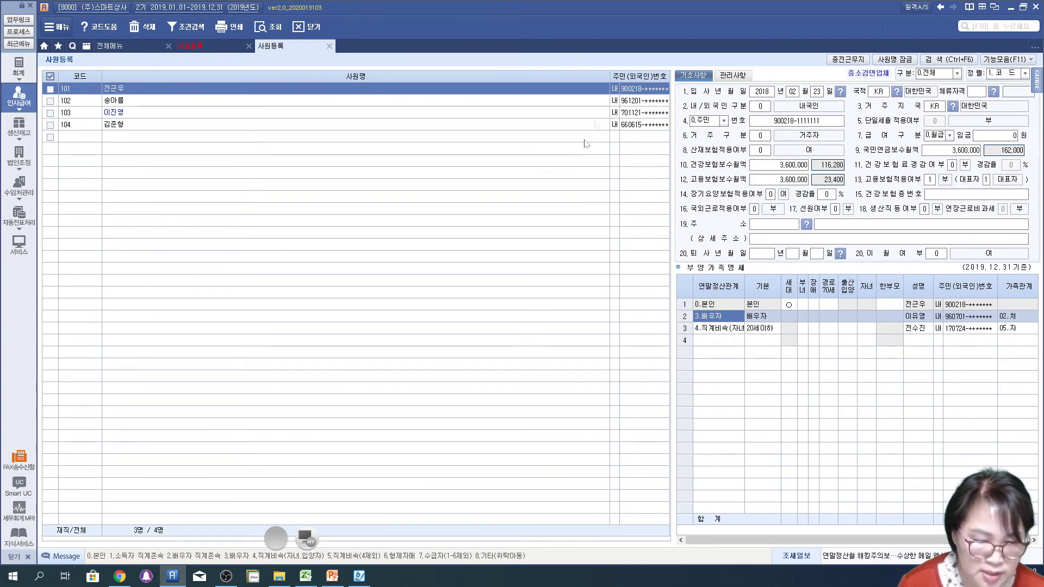
{"action": "left_click", "coordinate": [596, 101]}
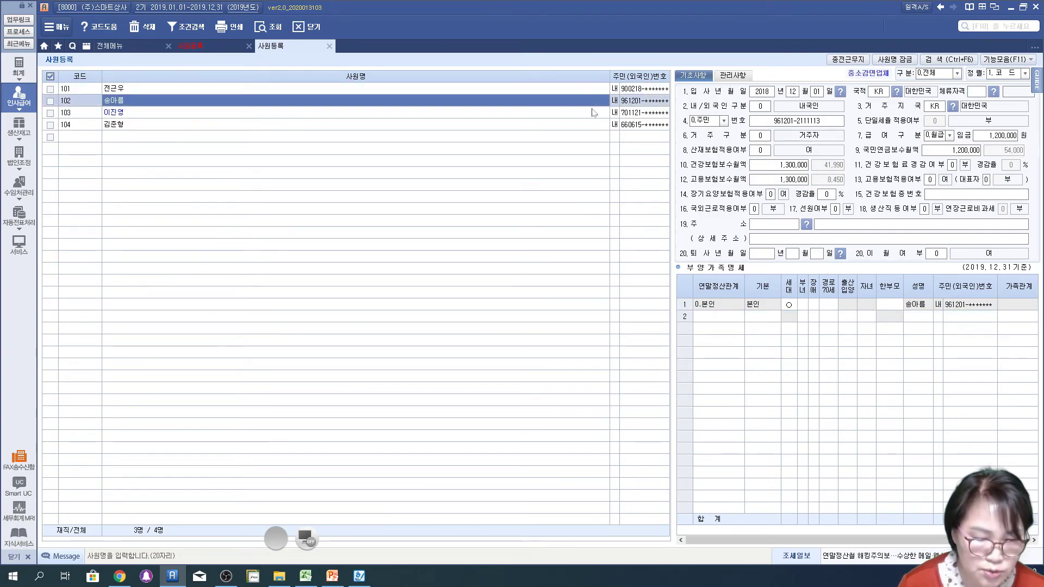
{"action": "left_click", "coordinate": [593, 114]}
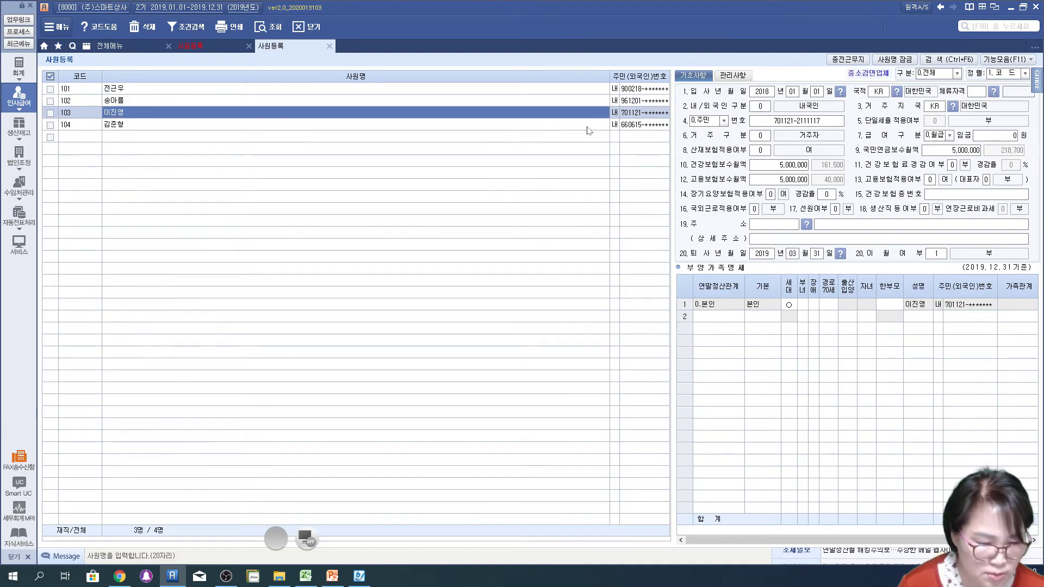
{"action": "left_click", "coordinate": [588, 126]}
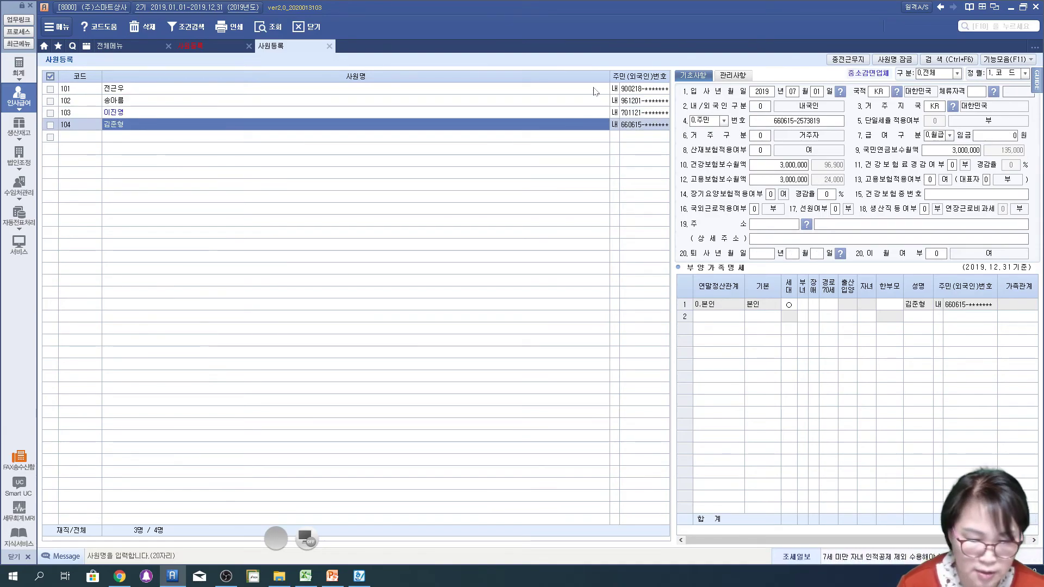
{"action": "left_click", "coordinate": [594, 89]}
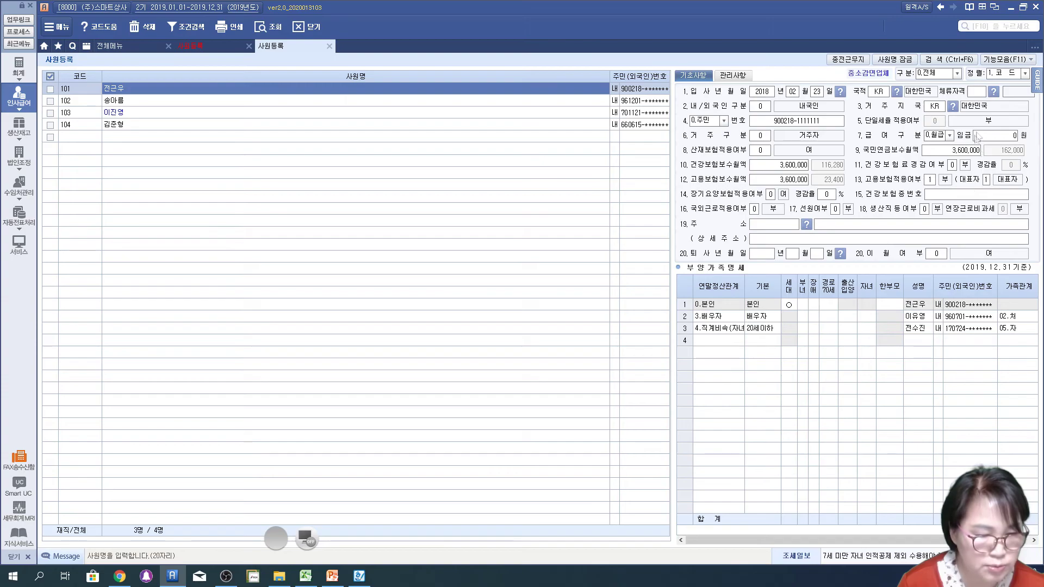
Run 추가공제 재계산(전체사원) to recalculate the additional deductions for all employees.
{"action": "left_click", "coordinate": [1032, 60]}
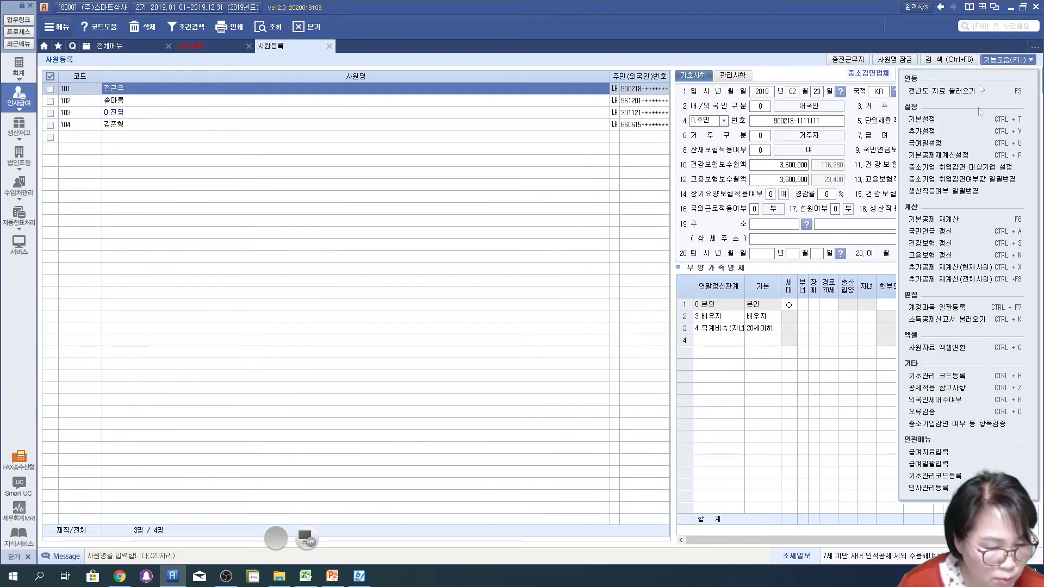
{"action": "left_click", "coordinate": [923, 280]}
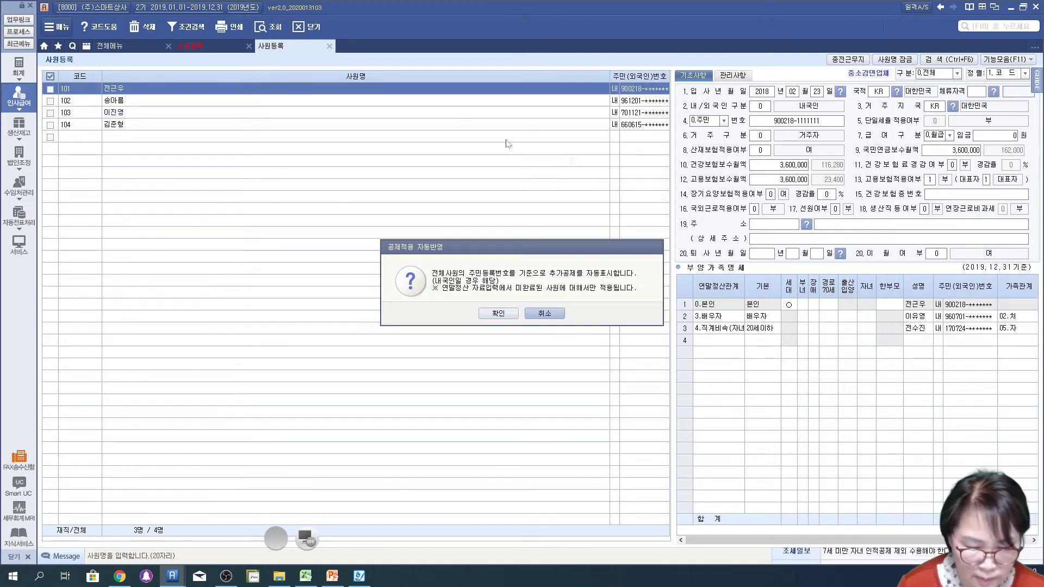
{"action": "left_click", "coordinate": [498, 314]}
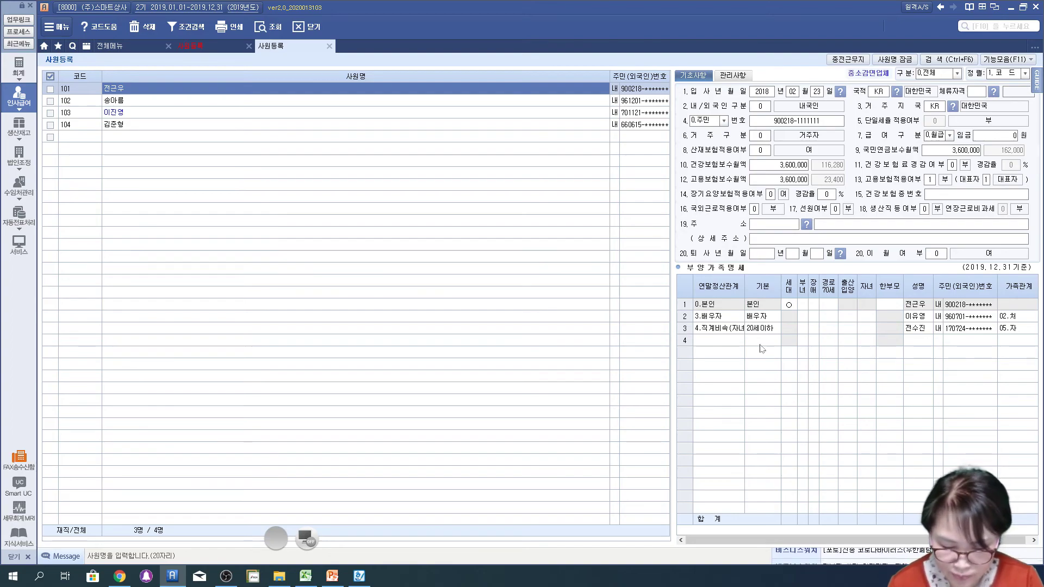
Circle employee 101's 연말정산관계 entries and the 주민(외국인)번호 column in the dependents table with the pen.
{"action": "left_click", "coordinate": [306, 539]}
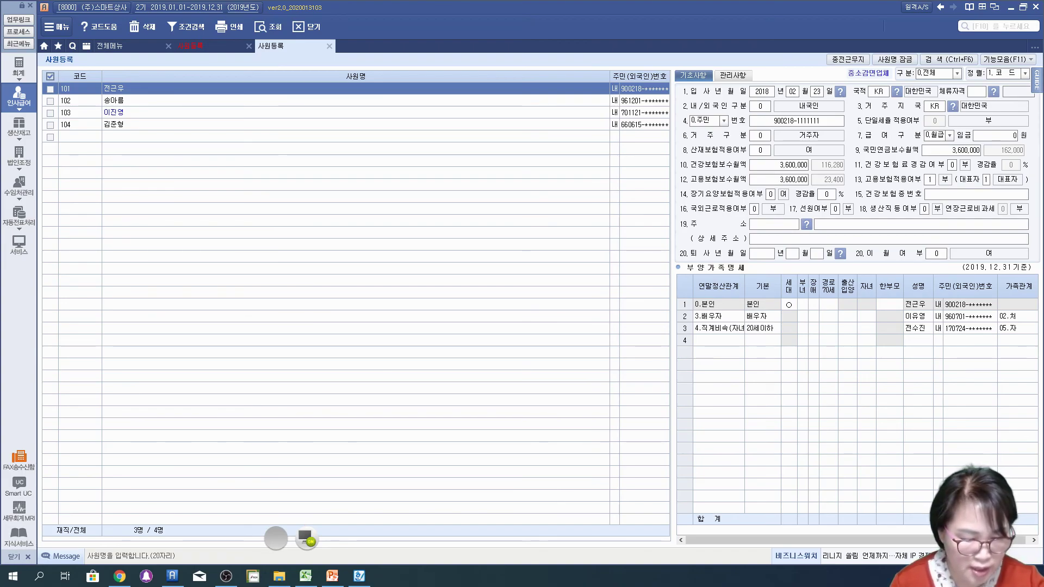
{"action": "mouse_move", "coordinate": [718, 284]}
{"action": "left_mouse_down"}
{"action": "mouse_move", "coordinate": [723, 307]}
{"action": "mouse_move", "coordinate": [702, 324]}
{"action": "mouse_move", "coordinate": [846, 356]}
{"action": "left_mouse_up"}
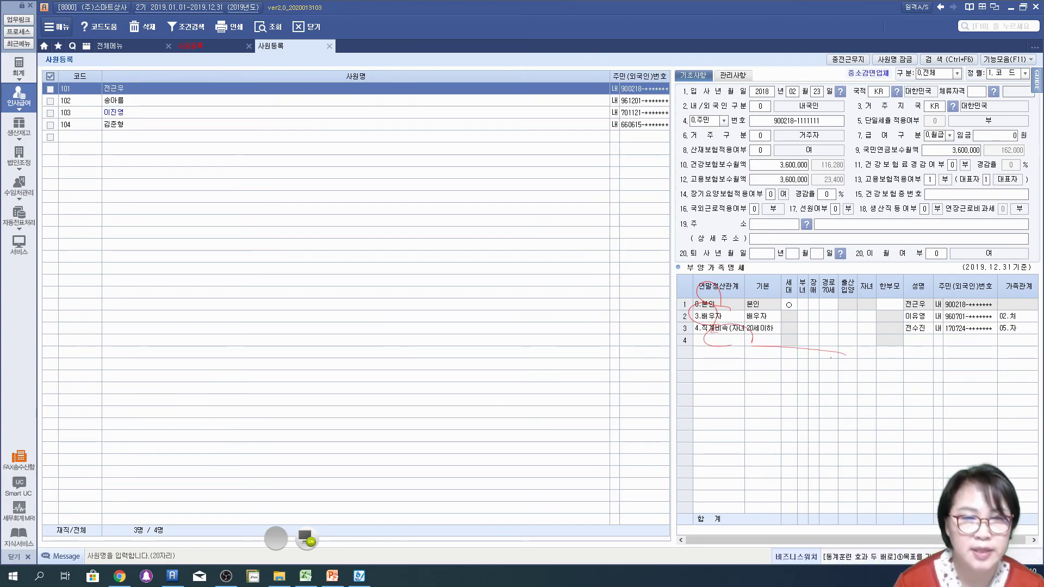
{"action": "mouse_move", "coordinate": [739, 352]}
{"action": "left_mouse_down"}
{"action": "mouse_move", "coordinate": [737, 280]}
{"action": "mouse_move", "coordinate": [737, 345]}
{"action": "left_mouse_up"}
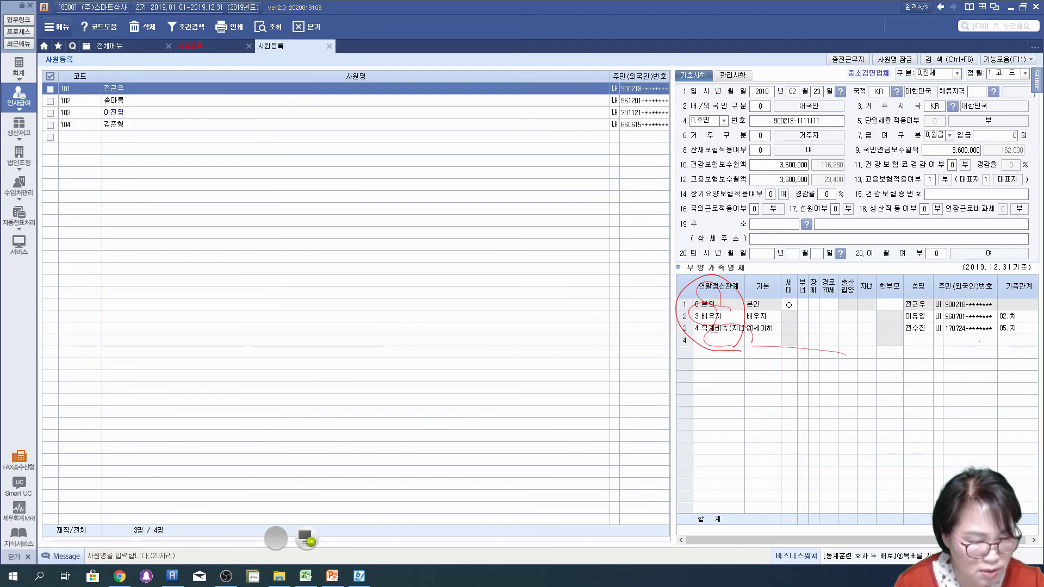
{"action": "mouse_move", "coordinate": [982, 344]}
{"action": "left_mouse_down"}
{"action": "mouse_move", "coordinate": [938, 294]}
{"action": "mouse_move", "coordinate": [992, 347]}
{"action": "mouse_move", "coordinate": [962, 344]}
{"action": "left_mouse_up"}
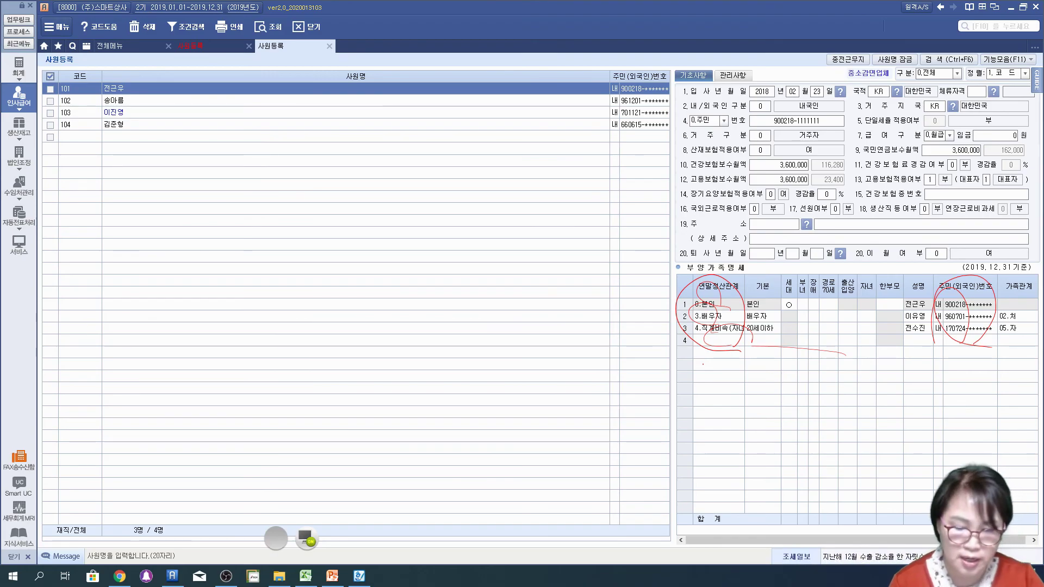
Handwrite the three dependent conditions 실제부양, 소득금액 and 나이제한 over the employee list and enclose them in large square brackets.
{"action": "left_click_drag", "start_coordinate": [153, 172], "coordinate": [142, 188]}
{"action": "left_click_drag", "start_coordinate": [155, 175], "coordinate": [168, 180]}
{"action": "left_click_drag", "start_coordinate": [181, 149], "coordinate": [188, 199]}
{"action": "mouse_move", "coordinate": [206, 172]}
{"action": "left_mouse_down"}
{"action": "mouse_move", "coordinate": [207, 188]}
{"action": "mouse_move", "coordinate": [238, 173]}
{"action": "left_mouse_up"}
{"action": "left_click_drag", "start_coordinate": [216, 191], "coordinate": [252, 165]}
{"action": "left_click_drag", "start_coordinate": [271, 151], "coordinate": [271, 187]}
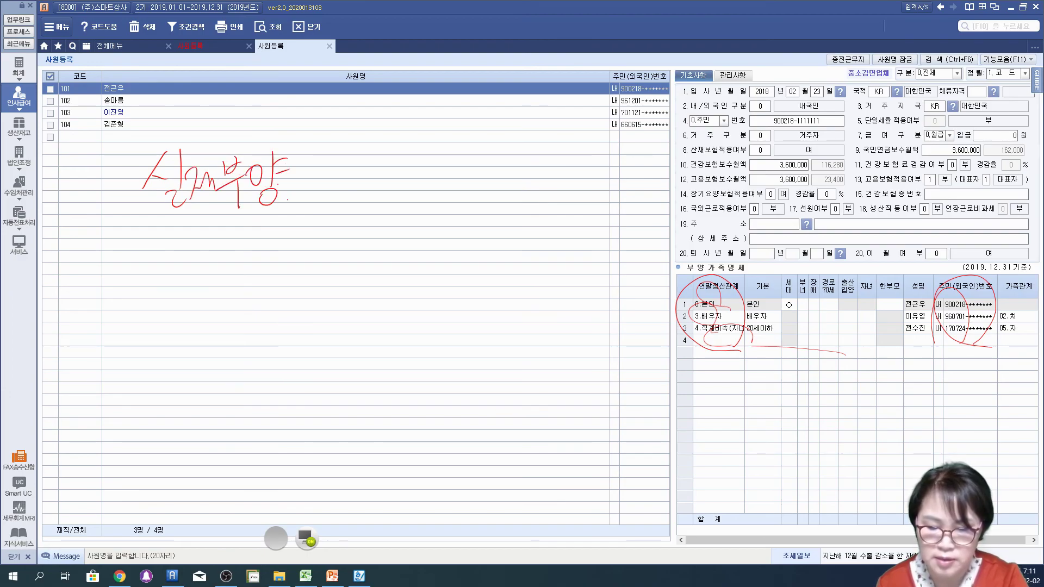
{"action": "left_click_drag", "start_coordinate": [166, 224], "coordinate": [155, 251]}
{"action": "mouse_move", "coordinate": [163, 237]}
{"action": "left_mouse_down"}
{"action": "mouse_move", "coordinate": [179, 251]}
{"action": "mouse_move", "coordinate": [166, 269]}
{"action": "left_mouse_up"}
{"action": "left_click_drag", "start_coordinate": [150, 281], "coordinate": [181, 266]}
{"action": "left_click_drag", "start_coordinate": [209, 225], "coordinate": [215, 239]}
{"action": "mouse_move", "coordinate": [187, 255]}
{"action": "left_mouse_down"}
{"action": "mouse_move", "coordinate": [215, 250]}
{"action": "mouse_move", "coordinate": [218, 288]}
{"action": "left_mouse_up"}
{"action": "left_click_drag", "start_coordinate": [150, 317], "coordinate": [162, 342]}
{"action": "mouse_move", "coordinate": [185, 303]}
{"action": "left_mouse_down"}
{"action": "mouse_move", "coordinate": [185, 368]}
{"action": "mouse_move", "coordinate": [207, 337]}
{"action": "left_mouse_up"}
{"action": "left_click_drag", "start_coordinate": [229, 303], "coordinate": [230, 367]}
{"action": "left_click_drag", "start_coordinate": [251, 321], "coordinate": [256, 342]}
{"action": "left_click_drag", "start_coordinate": [296, 311], "coordinate": [318, 308]}
{"action": "mouse_move", "coordinate": [309, 315]}
{"action": "left_mouse_down"}
{"action": "mouse_move", "coordinate": [309, 330]}
{"action": "mouse_move", "coordinate": [327, 327]}
{"action": "left_mouse_up"}
{"action": "left_click_drag", "start_coordinate": [322, 332], "coordinate": [334, 348]}
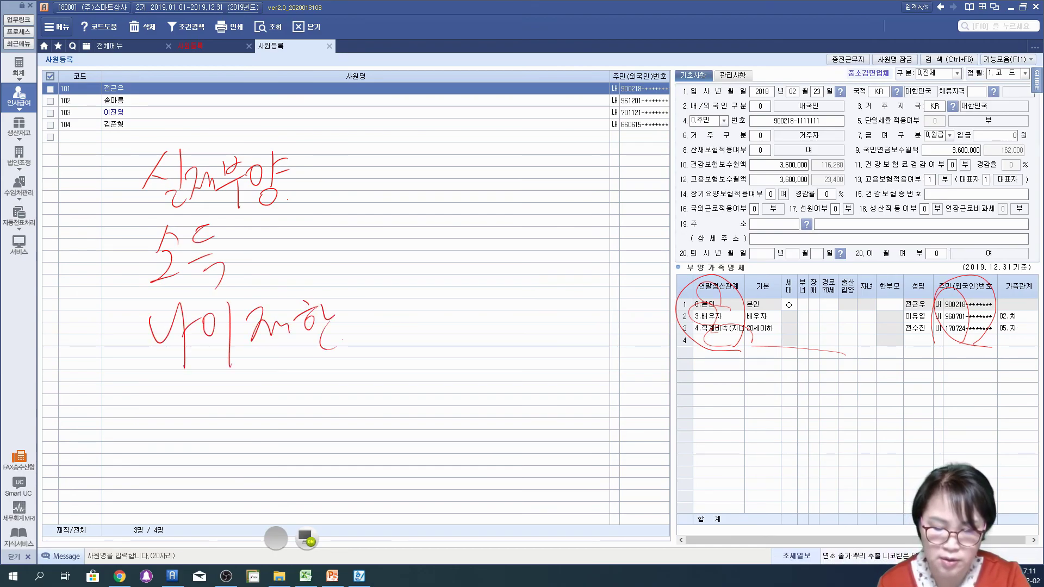
{"action": "left_click_drag", "start_coordinate": [236, 228], "coordinate": [256, 239]}
{"action": "mouse_move", "coordinate": [228, 253]}
{"action": "left_mouse_down"}
{"action": "mouse_move", "coordinate": [267, 239]}
{"action": "mouse_move", "coordinate": [268, 276]}
{"action": "left_mouse_up"}
{"action": "mouse_move", "coordinate": [281, 232]}
{"action": "left_mouse_down"}
{"action": "mouse_move", "coordinate": [275, 247]}
{"action": "mouse_move", "coordinate": [296, 254]}
{"action": "left_mouse_up"}
{"action": "left_click_drag", "start_coordinate": [303, 224], "coordinate": [308, 258]}
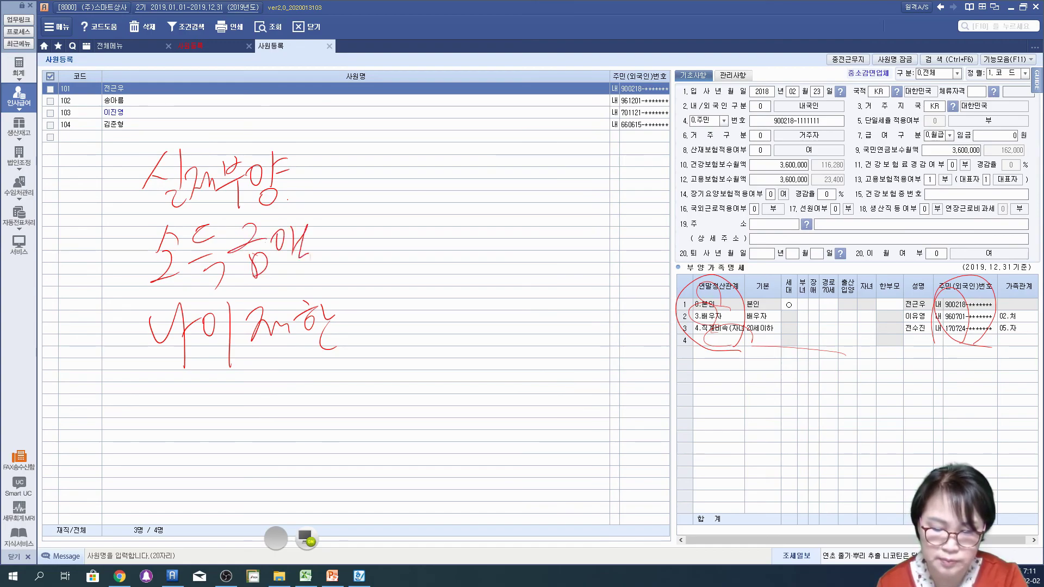
{"action": "left_click_drag", "start_coordinate": [129, 173], "coordinate": [138, 362]}
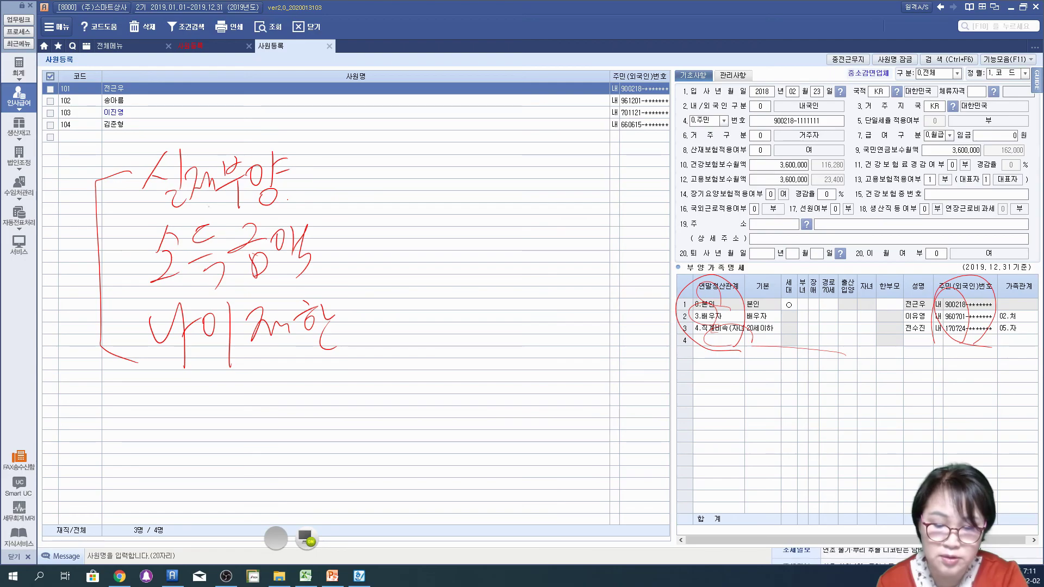
{"action": "left_click_drag", "start_coordinate": [374, 164], "coordinate": [413, 162]}
{"action": "mouse_move", "coordinate": [420, 169]}
{"action": "left_mouse_down"}
{"action": "mouse_move", "coordinate": [419, 290]}
{"action": "mouse_move", "coordinate": [348, 379]}
{"action": "left_mouse_up"}
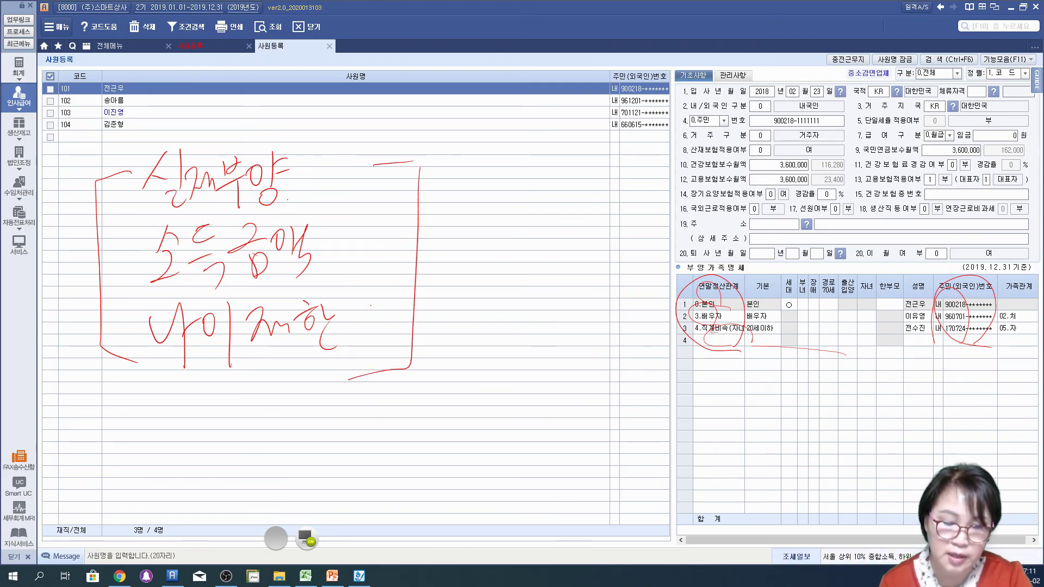
Handwrite the required documents 주민등본, 가족증명 beside 실제부양 and underline them.
{"action": "left_click_drag", "start_coordinate": [428, 145], "coordinate": [435, 172]}
{"action": "left_click_drag", "start_coordinate": [441, 155], "coordinate": [466, 168]}
{"action": "left_click_drag", "start_coordinate": [446, 179], "coordinate": [447, 207]}
{"action": "left_click_drag", "start_coordinate": [458, 160], "coordinate": [520, 167]}
{"action": "left_click_drag", "start_coordinate": [504, 179], "coordinate": [519, 178]}
{"action": "mouse_move", "coordinate": [518, 175]}
{"action": "left_mouse_down"}
{"action": "mouse_move", "coordinate": [552, 163]}
{"action": "mouse_move", "coordinate": [576, 184]}
{"action": "left_mouse_up"}
{"action": "mouse_move", "coordinate": [603, 135]}
{"action": "left_mouse_down"}
{"action": "mouse_move", "coordinate": [605, 200]}
{"action": "mouse_move", "coordinate": [616, 158]}
{"action": "left_mouse_up"}
{"action": "mouse_move", "coordinate": [623, 145]}
{"action": "left_mouse_down"}
{"action": "mouse_move", "coordinate": [641, 138]}
{"action": "mouse_move", "coordinate": [631, 162]}
{"action": "mouse_move", "coordinate": [657, 164]}
{"action": "left_mouse_up"}
{"action": "left_click_drag", "start_coordinate": [636, 175], "coordinate": [650, 188]}
{"action": "left_click_drag", "start_coordinate": [668, 142], "coordinate": [660, 168]}
{"action": "left_click_drag", "start_coordinate": [659, 169], "coordinate": [701, 161]}
{"action": "left_click_drag", "start_coordinate": [681, 175], "coordinate": [678, 186]}
{"action": "left_click_drag", "start_coordinate": [702, 147], "coordinate": [745, 155]}
{"action": "left_click_drag", "start_coordinate": [435, 207], "coordinate": [734, 205]}
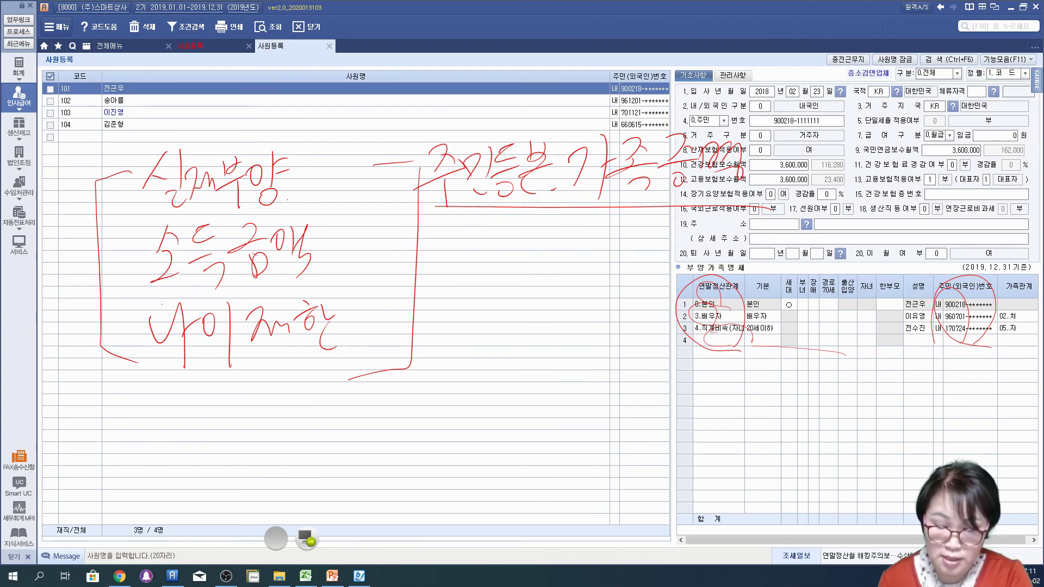
Circle 소득금액, link it with a line to a handwritten 100만원 limit, and circle that amount.
{"action": "left_click_drag", "start_coordinate": [151, 297], "coordinate": [285, 294]}
{"action": "mouse_move", "coordinate": [217, 291]}
{"action": "left_mouse_down"}
{"action": "mouse_move", "coordinate": [218, 205]}
{"action": "mouse_move", "coordinate": [316, 294]}
{"action": "left_mouse_up"}
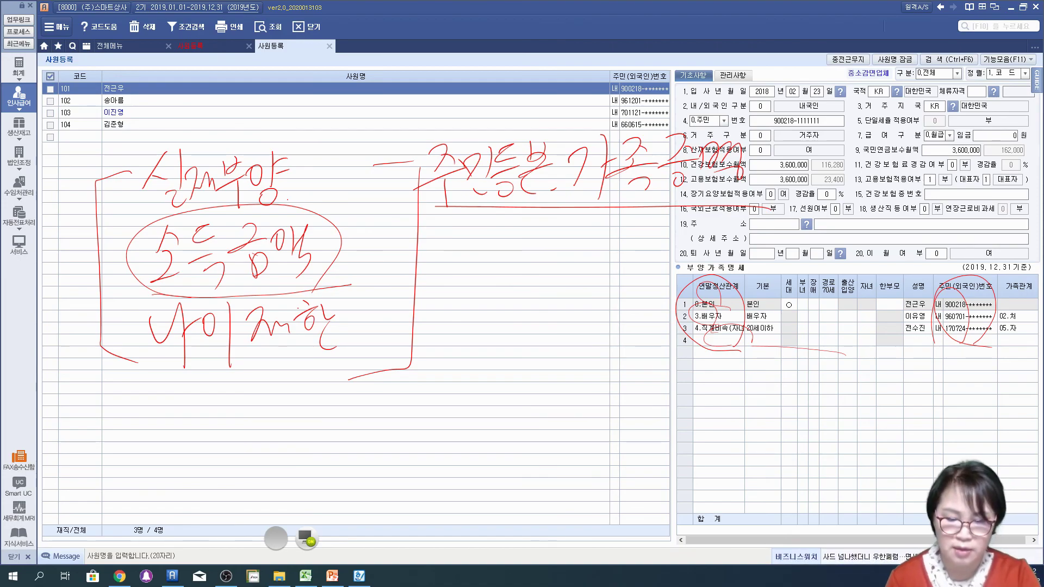
{"action": "mouse_move", "coordinate": [323, 261]}
{"action": "left_mouse_down"}
{"action": "mouse_move", "coordinate": [451, 262]}
{"action": "mouse_move", "coordinate": [425, 254]}
{"action": "left_mouse_up"}
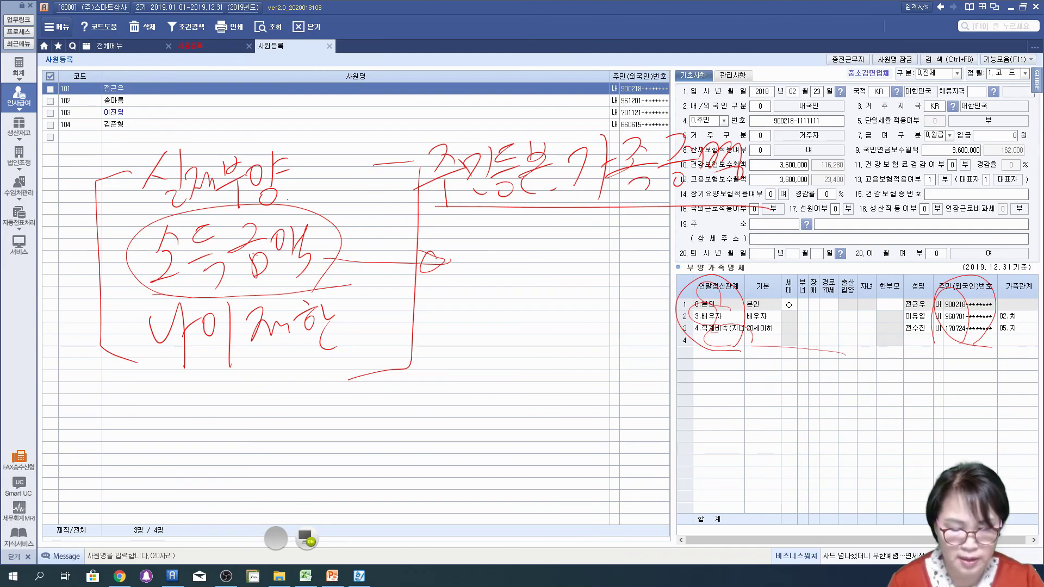
{"action": "mouse_move", "coordinate": [468, 228]}
{"action": "left_mouse_down"}
{"action": "mouse_move", "coordinate": [469, 277]}
{"action": "mouse_move", "coordinate": [483, 281]}
{"action": "mouse_move", "coordinate": [495, 253]}
{"action": "left_mouse_up"}
{"action": "mouse_move", "coordinate": [473, 269]}
{"action": "left_mouse_down"}
{"action": "mouse_move", "coordinate": [496, 265]}
{"action": "mouse_move", "coordinate": [525, 283]}
{"action": "left_mouse_up"}
{"action": "mouse_move", "coordinate": [549, 251]}
{"action": "left_mouse_down"}
{"action": "mouse_move", "coordinate": [598, 266]}
{"action": "mouse_move", "coordinate": [658, 251]}
{"action": "mouse_move", "coordinate": [667, 272]}
{"action": "left_mouse_up"}
{"action": "mouse_move", "coordinate": [508, 283]}
{"action": "left_mouse_down"}
{"action": "mouse_move", "coordinate": [672, 256]}
{"action": "mouse_move", "coordinate": [503, 274]}
{"action": "left_mouse_up"}
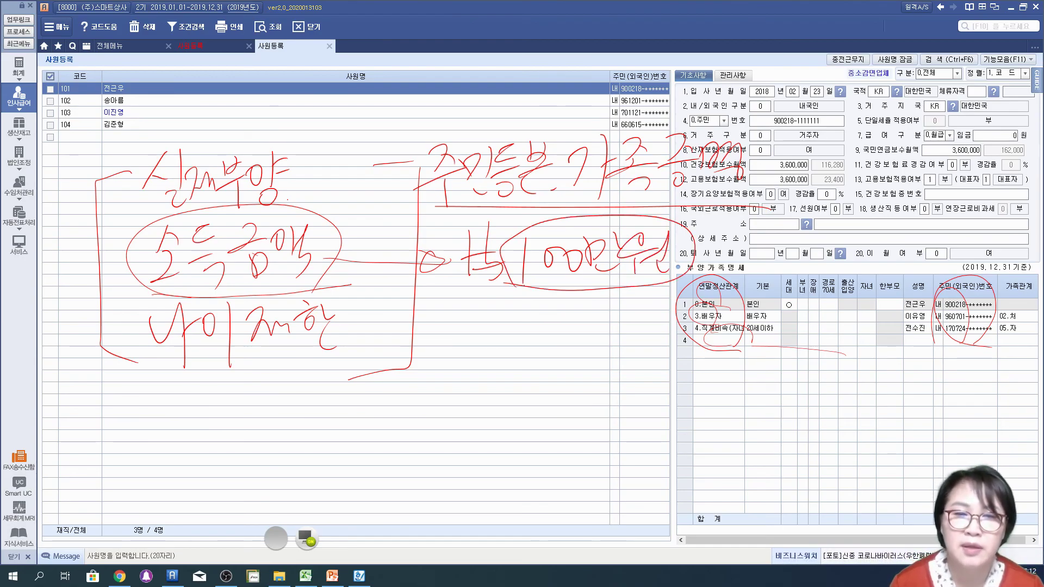
Handwrite the income types 근로, 사업, 기타, 이자, 배당, 연금, 퇴직, 양도 below the conditions and enclose them in parentheses.
{"action": "left_click_drag", "start_coordinate": [130, 401], "coordinate": [155, 457]}
{"action": "mouse_move", "coordinate": [163, 406]}
{"action": "left_mouse_down"}
{"action": "mouse_move", "coordinate": [186, 439]}
{"action": "mouse_move", "coordinate": [220, 438]}
{"action": "left_mouse_up"}
{"action": "mouse_move", "coordinate": [218, 424]}
{"action": "left_mouse_down"}
{"action": "mouse_move", "coordinate": [238, 405]}
{"action": "mouse_move", "coordinate": [235, 467]}
{"action": "left_mouse_up"}
{"action": "left_click_drag", "start_coordinate": [248, 397], "coordinate": [281, 434]}
{"action": "left_click_drag", "start_coordinate": [297, 413], "coordinate": [318, 429]}
{"action": "mouse_move", "coordinate": [328, 393]}
{"action": "left_mouse_down"}
{"action": "mouse_move", "coordinate": [329, 461]}
{"action": "mouse_move", "coordinate": [360, 454]}
{"action": "mouse_move", "coordinate": [378, 420]}
{"action": "mouse_move", "coordinate": [412, 435]}
{"action": "left_mouse_up"}
{"action": "mouse_move", "coordinate": [433, 407]}
{"action": "left_mouse_down"}
{"action": "mouse_move", "coordinate": [433, 454]}
{"action": "mouse_move", "coordinate": [457, 427]}
{"action": "mouse_move", "coordinate": [474, 443]}
{"action": "left_mouse_up"}
{"action": "left_click_drag", "start_coordinate": [495, 423], "coordinate": [491, 431]}
{"action": "left_click_drag", "start_coordinate": [507, 397], "coordinate": [526, 430]}
{"action": "left_click_drag", "start_coordinate": [534, 392], "coordinate": [547, 431]}
{"action": "left_click_drag", "start_coordinate": [555, 433], "coordinate": [556, 436]}
{"action": "left_click_drag", "start_coordinate": [556, 388], "coordinate": [568, 406]}
{"action": "mouse_move", "coordinate": [590, 390]}
{"action": "left_mouse_down"}
{"action": "mouse_move", "coordinate": [593, 410]}
{"action": "mouse_move", "coordinate": [571, 425]}
{"action": "left_mouse_up"}
{"action": "mouse_move", "coordinate": [623, 394]}
{"action": "left_mouse_down"}
{"action": "mouse_move", "coordinate": [618, 424]}
{"action": "mouse_move", "coordinate": [644, 427]}
{"action": "left_mouse_up"}
{"action": "mouse_move", "coordinate": [644, 425]}
{"action": "left_mouse_down"}
{"action": "mouse_move", "coordinate": [686, 409]}
{"action": "mouse_move", "coordinate": [691, 428]}
{"action": "left_mouse_up"}
{"action": "mouse_move", "coordinate": [160, 468]}
{"action": "left_mouse_down"}
{"action": "mouse_move", "coordinate": [182, 474]}
{"action": "mouse_move", "coordinate": [186, 500]}
{"action": "left_mouse_up"}
{"action": "left_click_drag", "start_coordinate": [203, 458], "coordinate": [202, 530]}
{"action": "left_click_drag", "start_coordinate": [209, 470], "coordinate": [235, 506]}
{"action": "mouse_move", "coordinate": [229, 494]}
{"action": "left_mouse_down"}
{"action": "mouse_move", "coordinate": [241, 510]}
{"action": "mouse_move", "coordinate": [257, 499]}
{"action": "left_mouse_up"}
{"action": "mouse_move", "coordinate": [279, 472]}
{"action": "left_mouse_down"}
{"action": "mouse_move", "coordinate": [314, 461]}
{"action": "mouse_move", "coordinate": [316, 501]}
{"action": "left_mouse_up"}
{"action": "left_click_drag", "start_coordinate": [331, 465], "coordinate": [353, 492]}
{"action": "left_click_drag", "start_coordinate": [326, 487], "coordinate": [369, 481]}
{"action": "left_click_drag", "start_coordinate": [104, 382], "coordinate": [150, 514]}
{"action": "left_click_drag", "start_coordinate": [691, 385], "coordinate": [673, 484]}
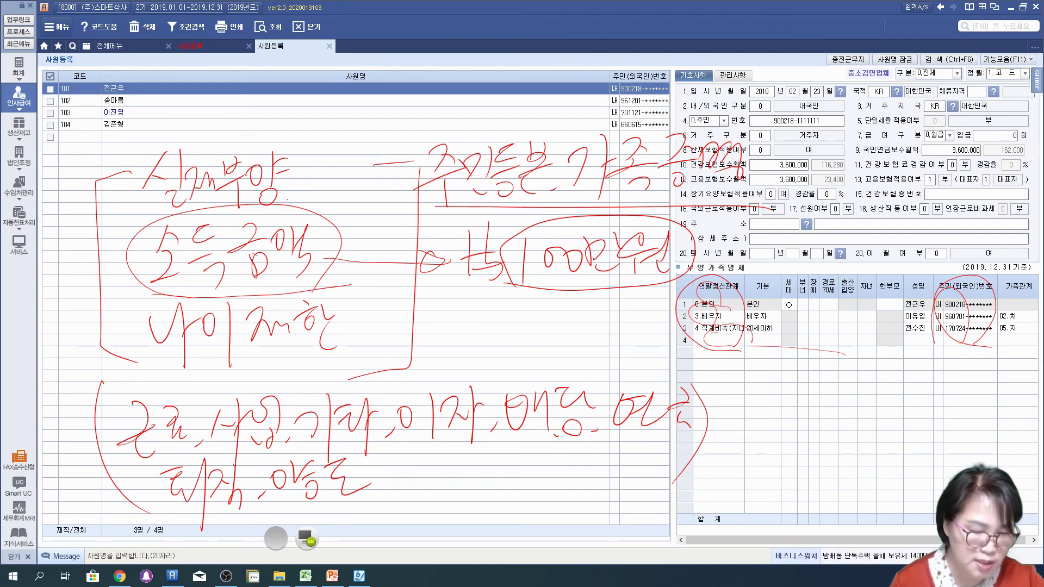
Link the child's 20세이하 entry in the 기본 column to a handwritten, quoted and underlined "부" with the pen.
{"action": "mouse_move", "coordinate": [764, 319]}
{"action": "left_mouse_down"}
{"action": "mouse_move", "coordinate": [754, 412]}
{"action": "mouse_move", "coordinate": [767, 411]}
{"action": "left_mouse_up"}
{"action": "left_click_drag", "start_coordinate": [753, 411], "coordinate": [776, 422]}
{"action": "left_click_drag", "start_coordinate": [762, 422], "coordinate": [763, 439]}
{"action": "left_click_drag", "start_coordinate": [732, 387], "coordinate": [735, 407]}
{"action": "mouse_move", "coordinate": [789, 388]}
{"action": "left_mouse_down"}
{"action": "mouse_move", "coordinate": [779, 406]}
{"action": "mouse_move", "coordinate": [789, 413]}
{"action": "left_mouse_up"}
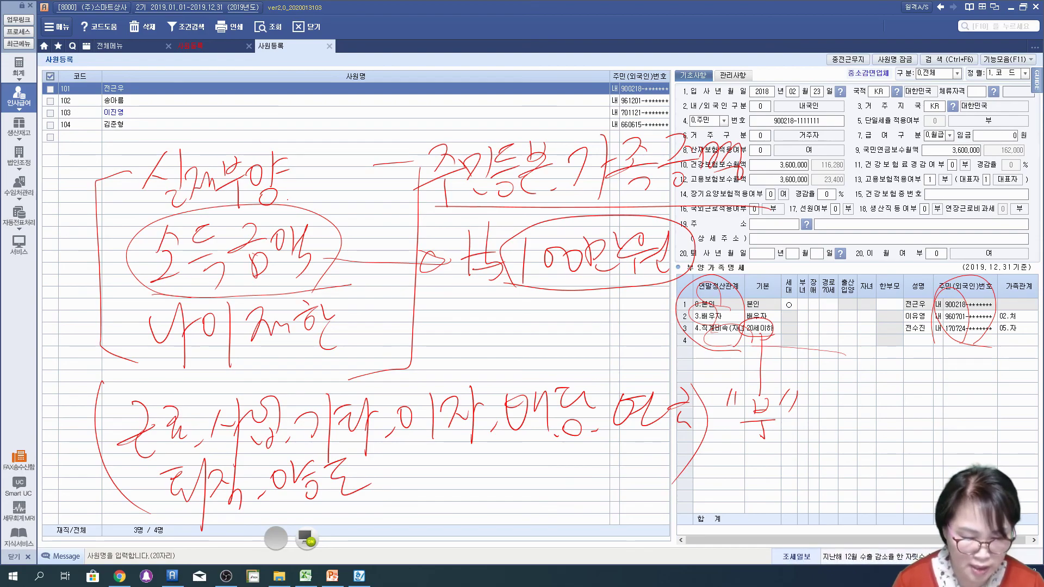
{"action": "left_click_drag", "start_coordinate": [720, 447], "coordinate": [799, 447]}
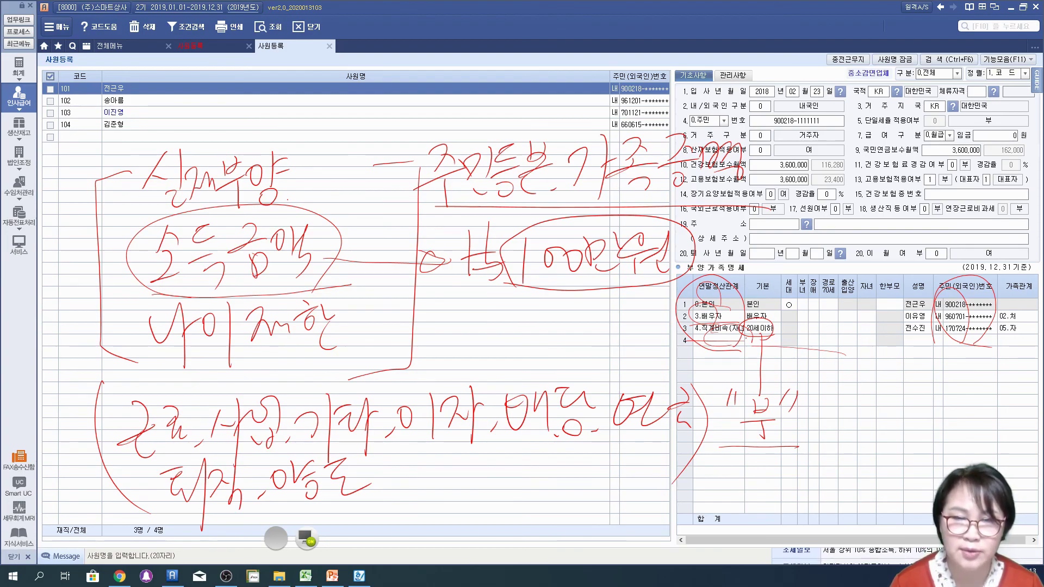
Outline the 2019.12.31 기준 reference date with the pen and draw a line across the spouse's row in 부양가족명세.
{"action": "mouse_move", "coordinate": [907, 278]}
{"action": "left_mouse_down"}
{"action": "mouse_move", "coordinate": [1018, 254]}
{"action": "mouse_move", "coordinate": [914, 288]}
{"action": "left_mouse_up"}
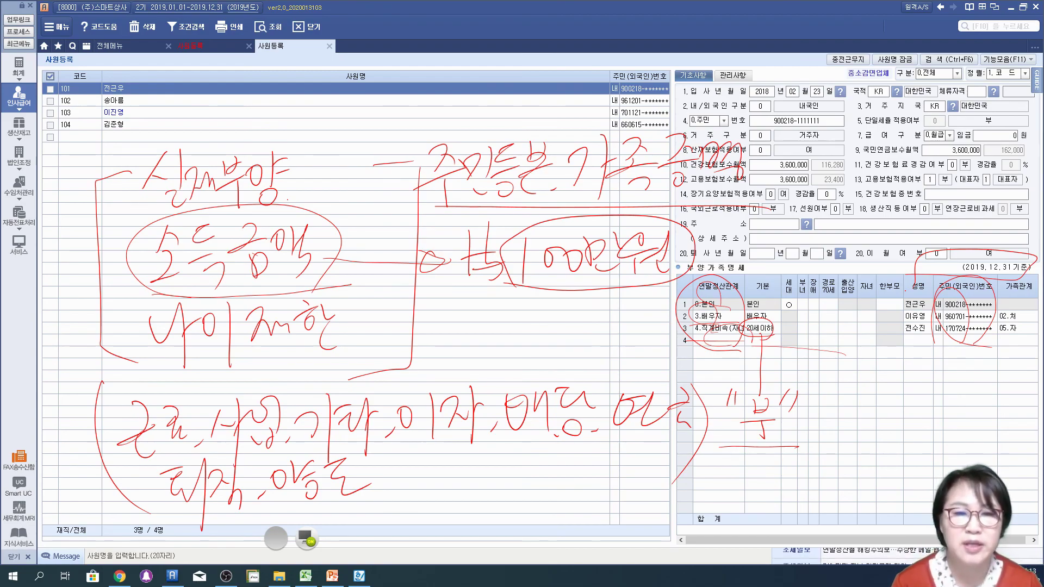
{"action": "left_click_drag", "start_coordinate": [656, 316], "coordinate": [832, 317]}
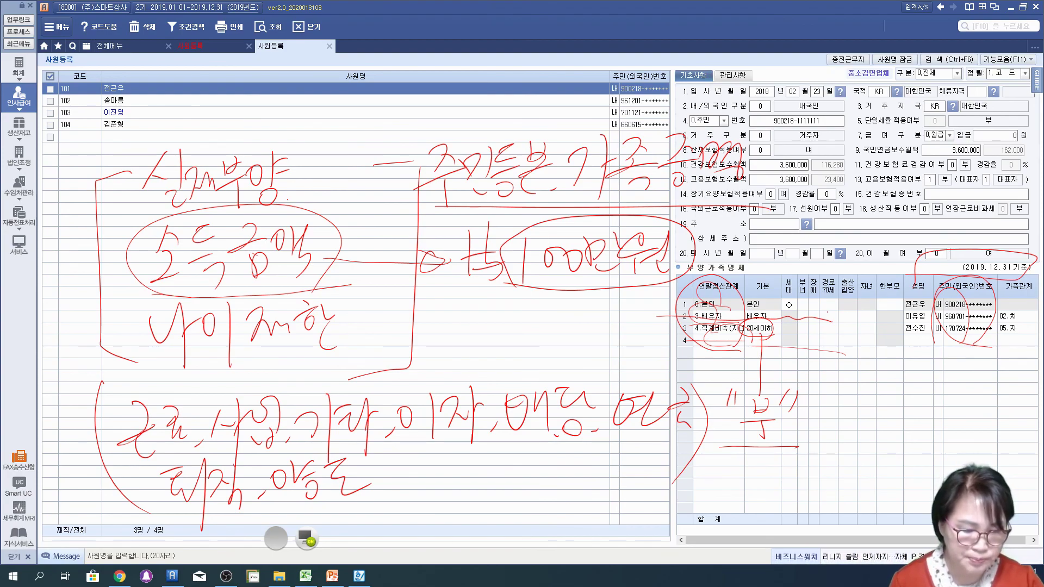
Handwrite 장애 and 병원 beside 나이제한, circle both words, and mark the 경로70세 column of the family table.
{"action": "mouse_move", "coordinate": [427, 326]}
{"action": "left_mouse_down"}
{"action": "mouse_move", "coordinate": [448, 320]}
{"action": "mouse_move", "coordinate": [440, 355]}
{"action": "left_mouse_up"}
{"action": "mouse_move", "coordinate": [464, 314]}
{"action": "left_mouse_down"}
{"action": "mouse_move", "coordinate": [466, 334]}
{"action": "mouse_move", "coordinate": [475, 329]}
{"action": "left_mouse_up"}
{"action": "left_click_drag", "start_coordinate": [460, 351], "coordinate": [495, 336]}
{"action": "left_click_drag", "start_coordinate": [504, 321], "coordinate": [506, 348]}
{"action": "mouse_move", "coordinate": [451, 296]}
{"action": "left_mouse_down"}
{"action": "mouse_move", "coordinate": [528, 326]}
{"action": "mouse_move", "coordinate": [503, 370]}
{"action": "left_mouse_up"}
{"action": "mouse_move", "coordinate": [825, 373]}
{"action": "left_mouse_down"}
{"action": "mouse_move", "coordinate": [821, 358]}
{"action": "mouse_move", "coordinate": [849, 374]}
{"action": "left_mouse_up"}
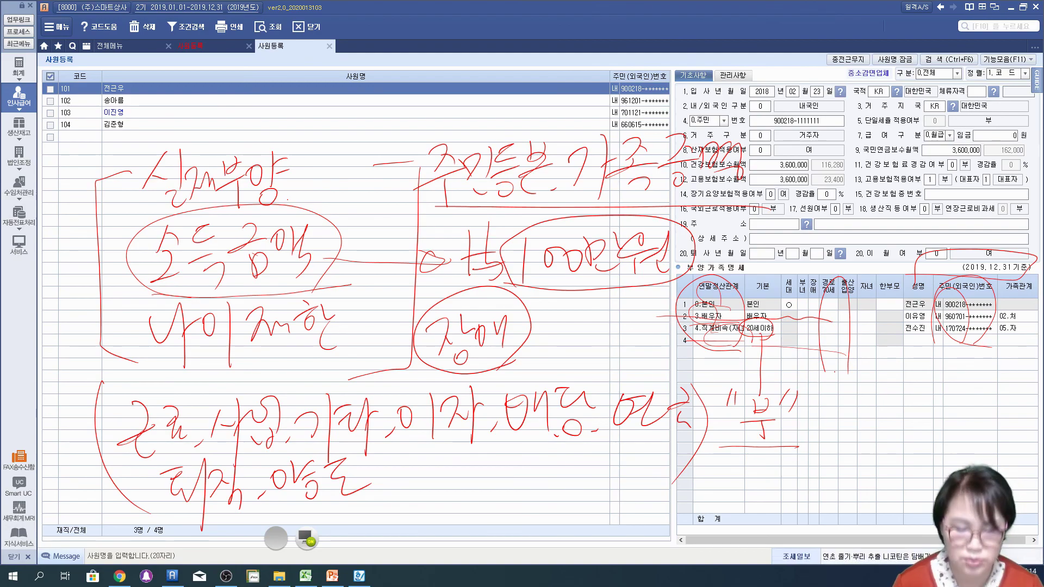
{"action": "mouse_move", "coordinate": [534, 318]}
{"action": "left_mouse_down"}
{"action": "mouse_move", "coordinate": [550, 344]}
{"action": "mouse_move", "coordinate": [575, 332]}
{"action": "mouse_move", "coordinate": [610, 370]}
{"action": "left_mouse_up"}
{"action": "mouse_move", "coordinate": [593, 375]}
{"action": "left_mouse_down"}
{"action": "mouse_move", "coordinate": [522, 321]}
{"action": "mouse_move", "coordinate": [605, 375]}
{"action": "left_mouse_up"}
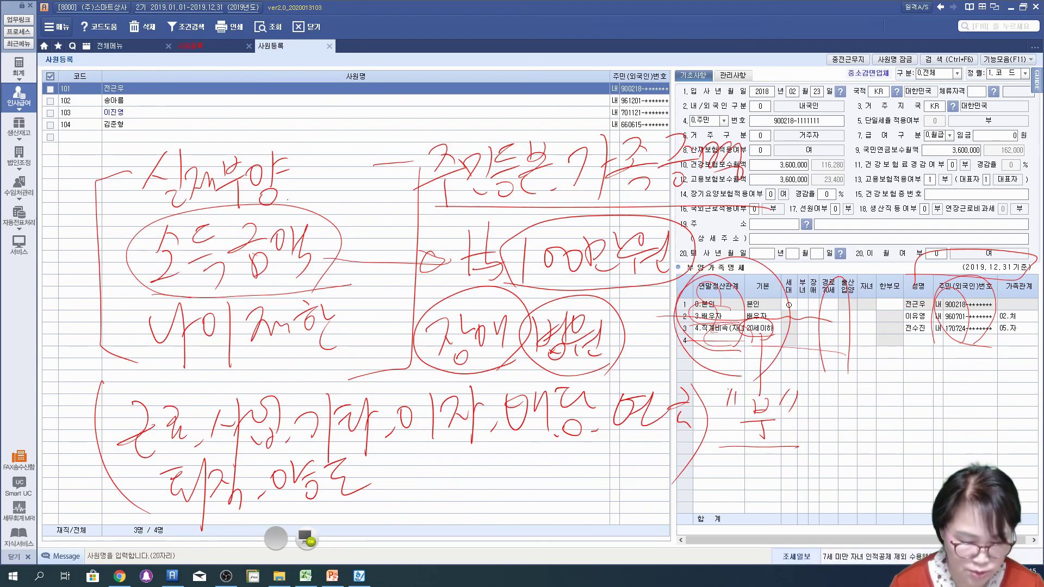
Handwrite a quoted "사망" beside the income types 퇴직, 양도 and underline it.
{"action": "left_click_drag", "start_coordinate": [470, 468], "coordinate": [461, 500]}
{"action": "left_click_drag", "start_coordinate": [469, 481], "coordinate": [494, 523]}
{"action": "left_click_drag", "start_coordinate": [494, 490], "coordinate": [512, 493]}
{"action": "mouse_move", "coordinate": [512, 468]}
{"action": "left_mouse_down"}
{"action": "mouse_move", "coordinate": [513, 492]}
{"action": "mouse_move", "coordinate": [529, 498]}
{"action": "left_mouse_up"}
{"action": "left_click_drag", "start_coordinate": [576, 458], "coordinate": [574, 471]}
{"action": "left_click_drag", "start_coordinate": [584, 462], "coordinate": [580, 476]}
{"action": "left_click_drag", "start_coordinate": [458, 526], "coordinate": [575, 522]}
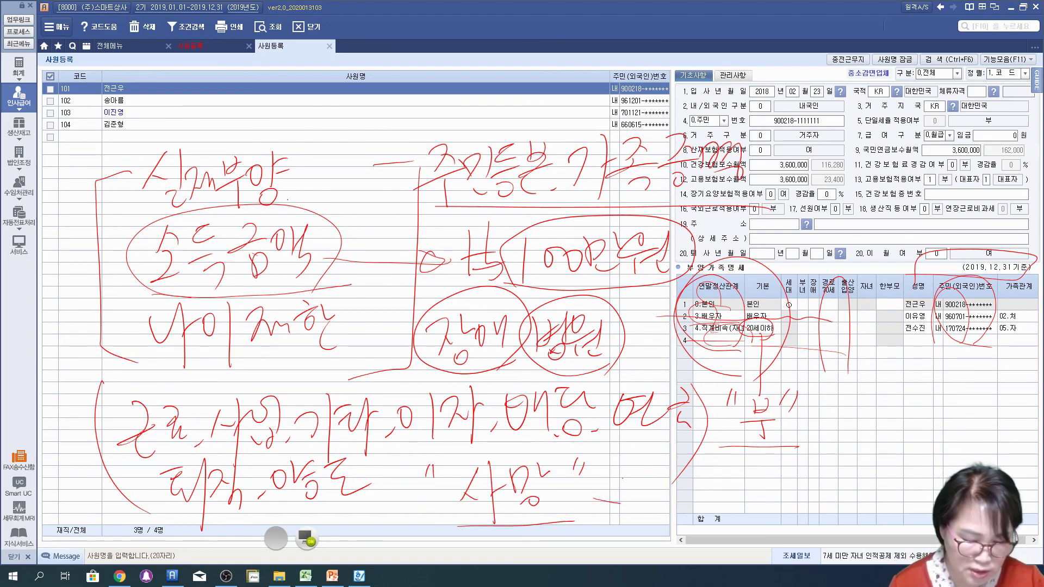
Handwrite 사망일전일 after the quoted "사망" as the reference date for a deceased dependent.
{"action": "left_click_drag", "start_coordinate": [641, 472], "coordinate": [624, 501]}
{"action": "left_click_drag", "start_coordinate": [634, 485], "coordinate": [652, 499]}
{"action": "mouse_move", "coordinate": [666, 462]}
{"action": "left_mouse_down"}
{"action": "mouse_move", "coordinate": [667, 514]}
{"action": "mouse_move", "coordinate": [684, 493]}
{"action": "mouse_move", "coordinate": [708, 483]}
{"action": "mouse_move", "coordinate": [710, 494]}
{"action": "mouse_move", "coordinate": [723, 469]}
{"action": "left_mouse_up"}
{"action": "left_click_drag", "start_coordinate": [739, 467], "coordinate": [742, 507]}
{"action": "mouse_move", "coordinate": [745, 472]}
{"action": "left_mouse_down"}
{"action": "mouse_move", "coordinate": [755, 467]}
{"action": "mouse_move", "coordinate": [760, 490]}
{"action": "left_mouse_up"}
{"action": "mouse_move", "coordinate": [754, 466]}
{"action": "left_mouse_down"}
{"action": "mouse_move", "coordinate": [775, 489]}
{"action": "mouse_move", "coordinate": [769, 510]}
{"action": "left_mouse_up"}
{"action": "left_click_drag", "start_coordinate": [788, 474], "coordinate": [799, 479]}
{"action": "left_click_drag", "start_coordinate": [812, 456], "coordinate": [813, 499]}
{"action": "left_click_drag", "start_coordinate": [797, 496], "coordinate": [818, 514]}
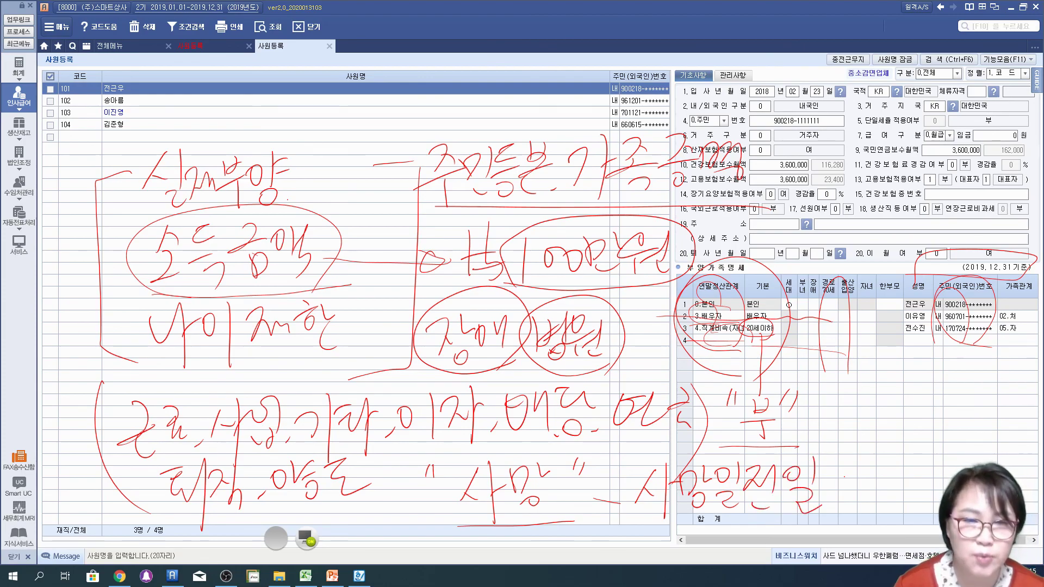
Mark the 장애 column of the family table, then handwrite 치유 below 사망, circle it and add a dash.
{"action": "mouse_move", "coordinate": [814, 328]}
{"action": "left_mouse_down"}
{"action": "mouse_move", "coordinate": [812, 298]}
{"action": "mouse_move", "coordinate": [835, 329]}
{"action": "left_mouse_up"}
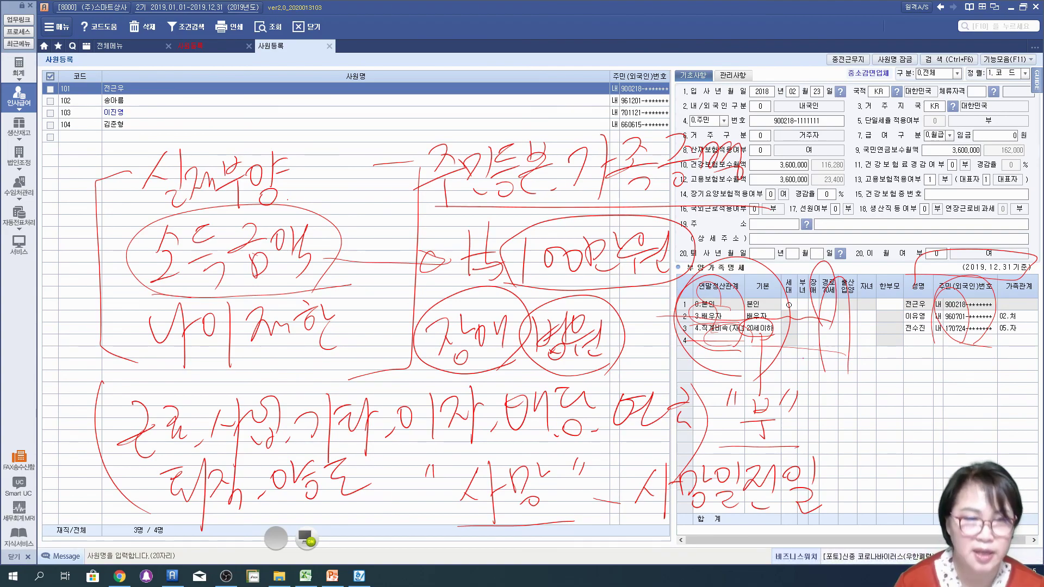
{"action": "left_click", "coordinate": [785, 421]}
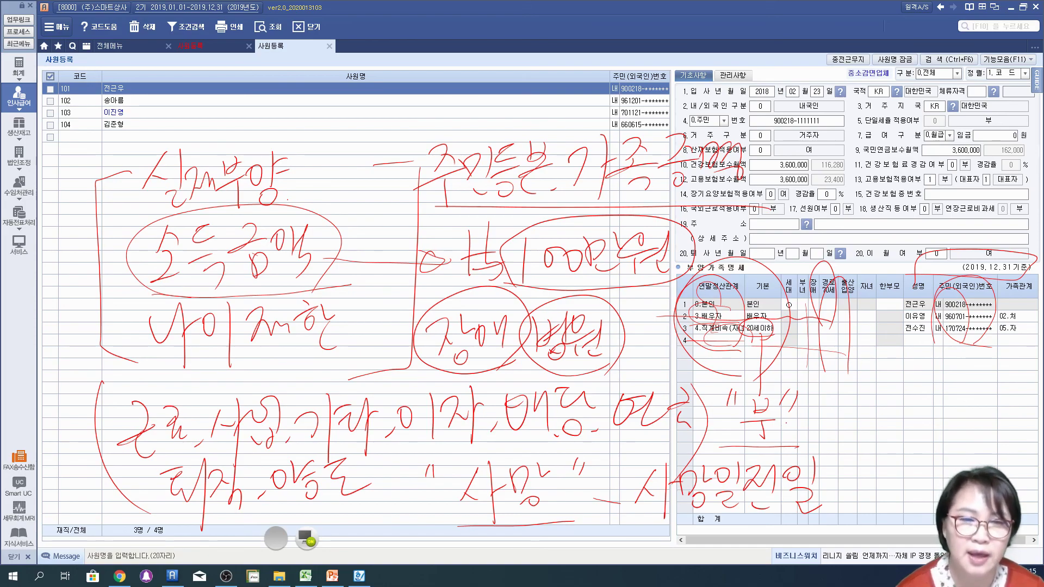
{"action": "left_click_drag", "start_coordinate": [468, 524], "coordinate": [497, 552]}
{"action": "mouse_move", "coordinate": [520, 515]}
{"action": "left_mouse_down"}
{"action": "mouse_move", "coordinate": [528, 522]}
{"action": "mouse_move", "coordinate": [479, 503]}
{"action": "left_mouse_up"}
{"action": "left_click_drag", "start_coordinate": [585, 538], "coordinate": [605, 536]}
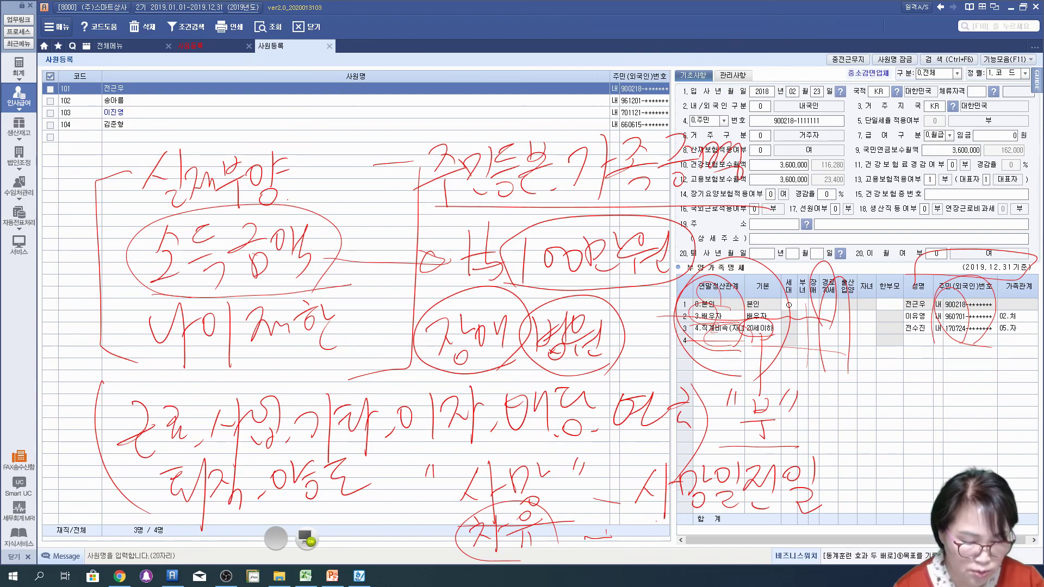
Handwrite 치유일 after the circled 치유, with ditto marks below 전일.
{"action": "left_click_drag", "start_coordinate": [642, 517], "coordinate": [670, 546]}
{"action": "left_click_drag", "start_coordinate": [674, 521], "coordinate": [698, 516]}
{"action": "mouse_move", "coordinate": [685, 518]}
{"action": "left_mouse_down"}
{"action": "mouse_move", "coordinate": [683, 537]}
{"action": "mouse_move", "coordinate": [696, 544]}
{"action": "left_mouse_up"}
{"action": "left_click_drag", "start_coordinate": [709, 514], "coordinate": [729, 536]}
{"action": "mouse_move", "coordinate": [716, 546]}
{"action": "left_mouse_down"}
{"action": "mouse_move", "coordinate": [732, 526]}
{"action": "mouse_move", "coordinate": [745, 532]}
{"action": "left_mouse_up"}
{"action": "left_click_drag", "start_coordinate": [768, 521], "coordinate": [764, 530]}
{"action": "left_click_drag", "start_coordinate": [777, 521], "coordinate": [772, 537]}
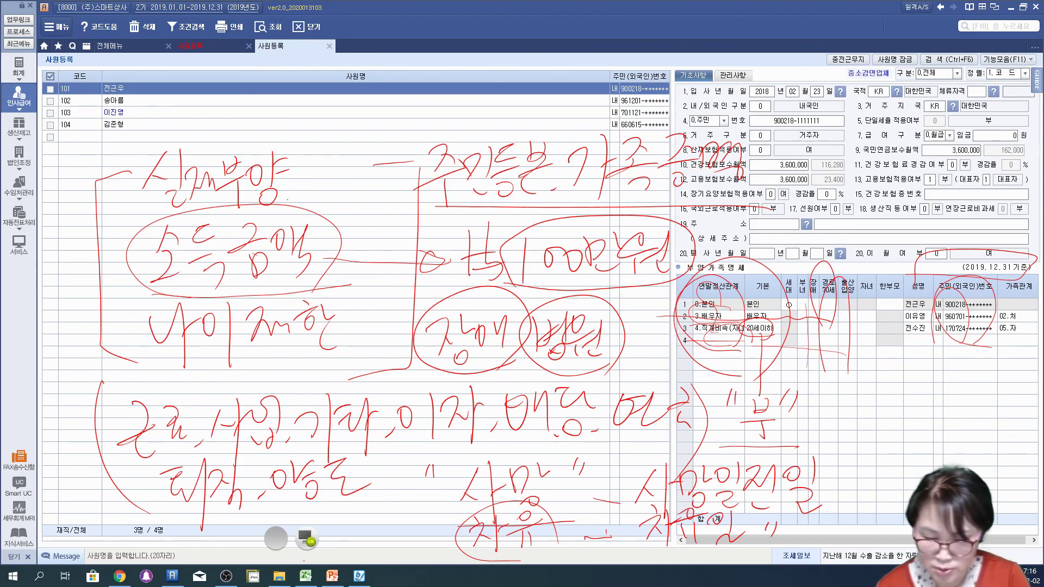
Switch to a blank green board and handwrite the underlined heading 사원등록 on it.
{"action": "left_click", "coordinate": [307, 539]}
{"action": "mouse_move", "coordinate": [97, 41]}
{"action": "left_mouse_down"}
{"action": "mouse_move", "coordinate": [77, 92]}
{"action": "mouse_move", "coordinate": [120, 97]}
{"action": "left_mouse_up"}
{"action": "mouse_move", "coordinate": [158, 30]}
{"action": "left_mouse_down"}
{"action": "mouse_move", "coordinate": [139, 60]}
{"action": "mouse_move", "coordinate": [177, 57]}
{"action": "mouse_move", "coordinate": [175, 90]}
{"action": "left_mouse_up"}
{"action": "mouse_move", "coordinate": [196, 33]}
{"action": "left_mouse_down"}
{"action": "mouse_move", "coordinate": [214, 31]}
{"action": "mouse_move", "coordinate": [221, 51]}
{"action": "left_mouse_up"}
{"action": "mouse_move", "coordinate": [194, 61]}
{"action": "left_mouse_down"}
{"action": "mouse_move", "coordinate": [225, 57]}
{"action": "mouse_move", "coordinate": [218, 87]}
{"action": "left_mouse_up"}
{"action": "mouse_move", "coordinate": [239, 32]}
{"action": "left_mouse_down"}
{"action": "mouse_move", "coordinate": [253, 30]}
{"action": "mouse_move", "coordinate": [235, 55]}
{"action": "left_mouse_up"}
{"action": "left_click_drag", "start_coordinate": [234, 51], "coordinate": [249, 63]}
{"action": "left_click_drag", "start_coordinate": [239, 74], "coordinate": [259, 85]}
{"action": "left_click_drag", "start_coordinate": [68, 102], "coordinate": [274, 98]}
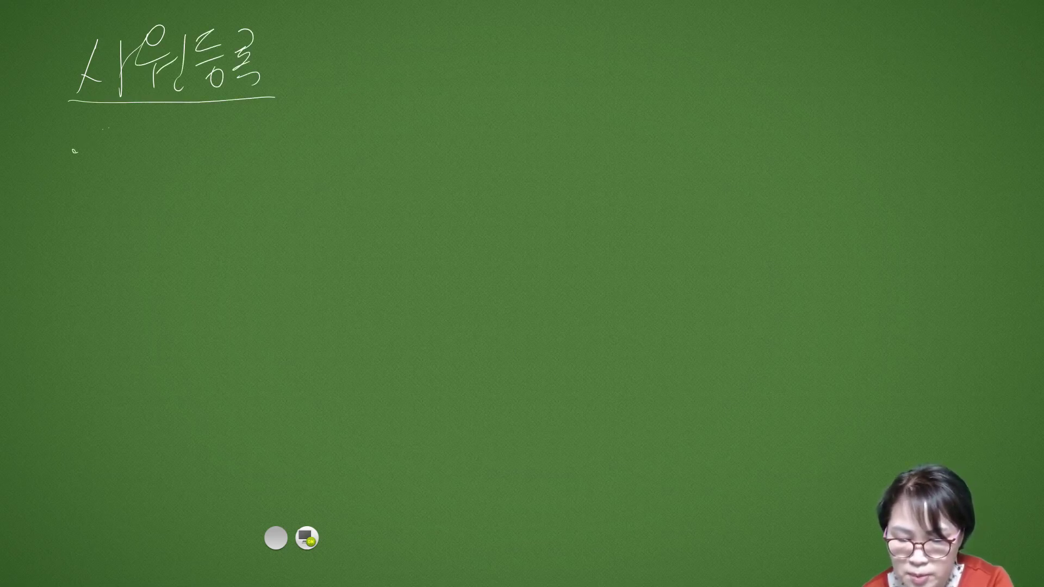
Handwrite 전년도이월자료 as the first bullet item below the 사원등록 heading.
{"action": "mouse_move", "coordinate": [98, 133]}
{"action": "left_mouse_down"}
{"action": "mouse_move", "coordinate": [105, 166]}
{"action": "mouse_move", "coordinate": [120, 161]}
{"action": "left_mouse_up"}
{"action": "left_click_drag", "start_coordinate": [141, 126], "coordinate": [142, 155]}
{"action": "left_click_drag", "start_coordinate": [125, 163], "coordinate": [136, 175]}
{"action": "mouse_move", "coordinate": [154, 133]}
{"action": "left_mouse_down"}
{"action": "mouse_move", "coordinate": [171, 165]}
{"action": "mouse_move", "coordinate": [185, 140]}
{"action": "left_mouse_up"}
{"action": "left_click_drag", "start_coordinate": [167, 151], "coordinate": [182, 148]}
{"action": "left_click_drag", "start_coordinate": [190, 127], "coordinate": [189, 169]}
{"action": "left_click_drag", "start_coordinate": [211, 127], "coordinate": [211, 166]}
{"action": "left_click_drag", "start_coordinate": [231, 139], "coordinate": [253, 158]}
{"action": "left_click_drag", "start_coordinate": [275, 115], "coordinate": [273, 117]}
{"action": "mouse_move", "coordinate": [256, 148]}
{"action": "left_mouse_down"}
{"action": "mouse_move", "coordinate": [295, 132]}
{"action": "mouse_move", "coordinate": [278, 169]}
{"action": "left_mouse_up"}
{"action": "left_click_drag", "start_coordinate": [284, 155], "coordinate": [302, 138]}
{"action": "left_click_drag", "start_coordinate": [308, 114], "coordinate": [319, 169]}
{"action": "mouse_move", "coordinate": [317, 163]}
{"action": "left_mouse_down"}
{"action": "mouse_move", "coordinate": [347, 154]}
{"action": "mouse_move", "coordinate": [359, 179]}
{"action": "mouse_move", "coordinate": [369, 142]}
{"action": "left_mouse_up"}
{"action": "mouse_move", "coordinate": [376, 117]}
{"action": "left_mouse_down"}
{"action": "mouse_move", "coordinate": [390, 134]}
{"action": "mouse_move", "coordinate": [384, 157]}
{"action": "mouse_move", "coordinate": [392, 157]}
{"action": "left_mouse_up"}
Add 부양가족 in parentheses after 전년도이월자료 on the board.
{"action": "mouse_move", "coordinate": [412, 106]}
{"action": "left_mouse_down"}
{"action": "mouse_move", "coordinate": [406, 156]}
{"action": "mouse_move", "coordinate": [426, 127]}
{"action": "left_mouse_up"}
{"action": "left_click_drag", "start_coordinate": [430, 109], "coordinate": [445, 134]}
{"action": "left_click_drag", "start_coordinate": [441, 136], "coordinate": [442, 161]}
{"action": "left_click_drag", "start_coordinate": [462, 116], "coordinate": [461, 134]}
{"action": "left_click_drag", "start_coordinate": [466, 112], "coordinate": [471, 140]}
{"action": "mouse_move", "coordinate": [498, 112]}
{"action": "left_mouse_down"}
{"action": "mouse_move", "coordinate": [511, 123]}
{"action": "mouse_move", "coordinate": [501, 142]}
{"action": "left_mouse_up"}
{"action": "left_click_drag", "start_coordinate": [522, 103], "coordinate": [524, 128]}
{"action": "mouse_move", "coordinate": [525, 116]}
{"action": "left_mouse_down"}
{"action": "mouse_move", "coordinate": [548, 117]}
{"action": "mouse_move", "coordinate": [553, 129]}
{"action": "left_mouse_up"}
{"action": "mouse_move", "coordinate": [533, 141]}
{"action": "left_mouse_down"}
{"action": "mouse_move", "coordinate": [555, 138]}
{"action": "mouse_move", "coordinate": [554, 151]}
{"action": "left_mouse_up"}
{"action": "left_click_drag", "start_coordinate": [575, 91], "coordinate": [583, 175]}
Handwrite 기능모음 after the dash following (부양가족) to show where the carried-over data is handled.
{"action": "left_click_drag", "start_coordinate": [659, 124], "coordinate": [670, 153]}
{"action": "left_click_drag", "start_coordinate": [696, 91], "coordinate": [691, 163]}
{"action": "mouse_move", "coordinate": [708, 111]}
{"action": "left_mouse_down"}
{"action": "mouse_move", "coordinate": [732, 118]}
{"action": "mouse_move", "coordinate": [729, 130]}
{"action": "left_mouse_up"}
{"action": "mouse_move", "coordinate": [717, 140]}
{"action": "left_mouse_down"}
{"action": "mouse_move", "coordinate": [753, 112]}
{"action": "mouse_move", "coordinate": [740, 146]}
{"action": "left_mouse_up"}
{"action": "left_click_drag", "start_coordinate": [733, 148], "coordinate": [758, 145]}
{"action": "left_click_drag", "start_coordinate": [773, 103], "coordinate": [771, 111]}
{"action": "mouse_move", "coordinate": [758, 120]}
{"action": "left_mouse_down"}
{"action": "mouse_move", "coordinate": [798, 116]}
{"action": "mouse_move", "coordinate": [768, 148]}
{"action": "left_mouse_up"}
{"action": "left_click_drag", "start_coordinate": [768, 130], "coordinate": [795, 147]}
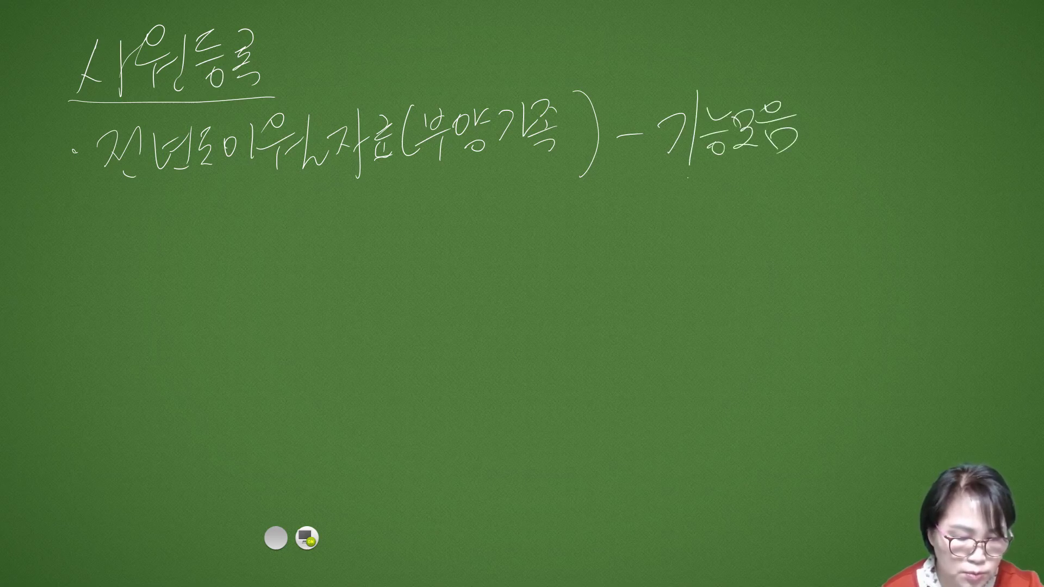